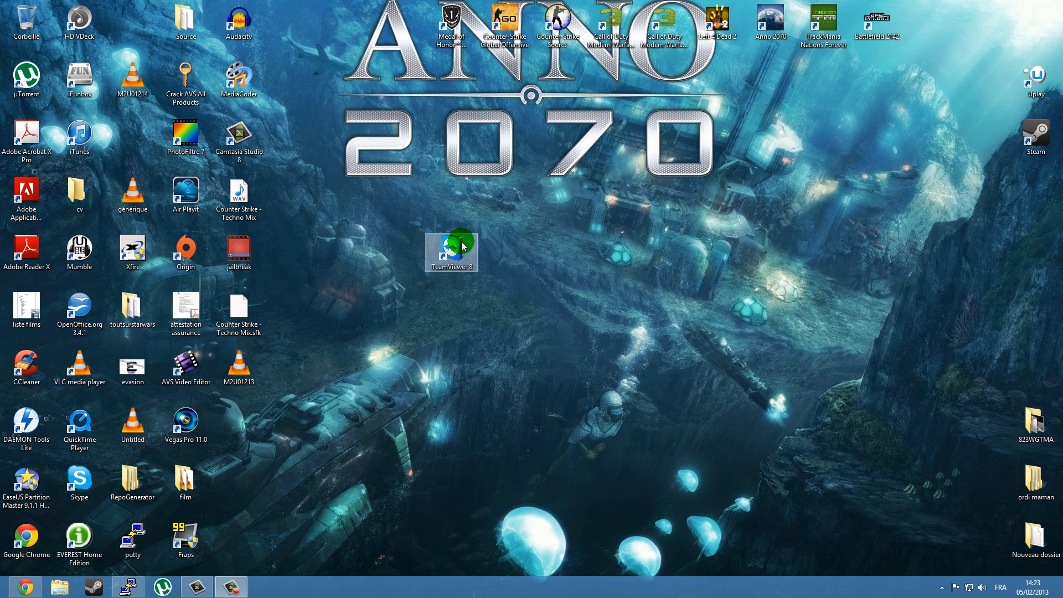
Switch to Chrome and download the free full version of TeamViewer from its French home page.
left_click(23, 590)
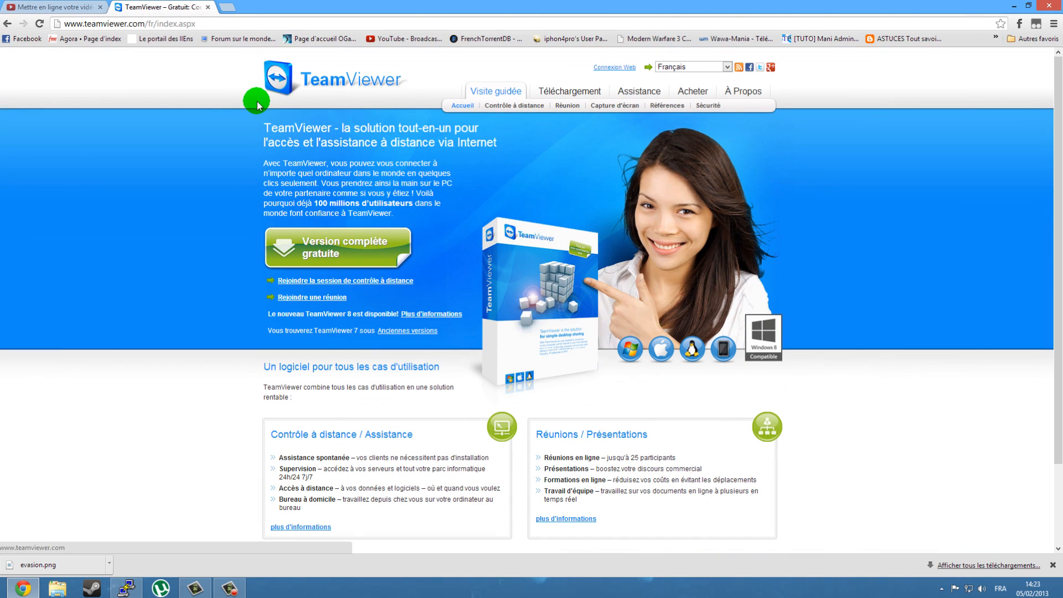
left_click(332, 253)
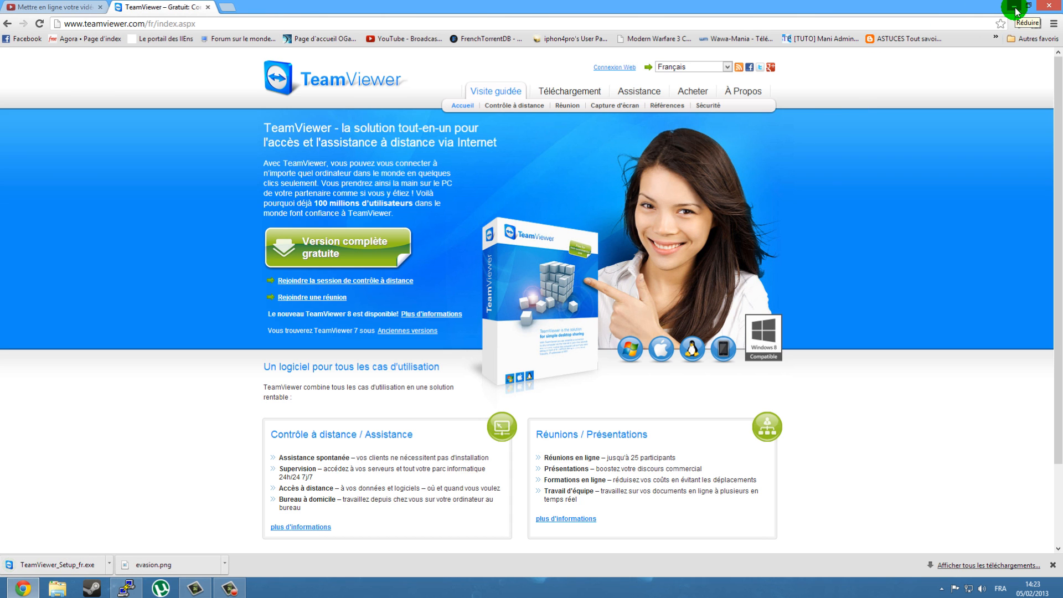
Launch TeamViewer 8 from the desktop and close its Ordinateurs et contacts window.
left_click(1015, 8)
double_click(455, 245)
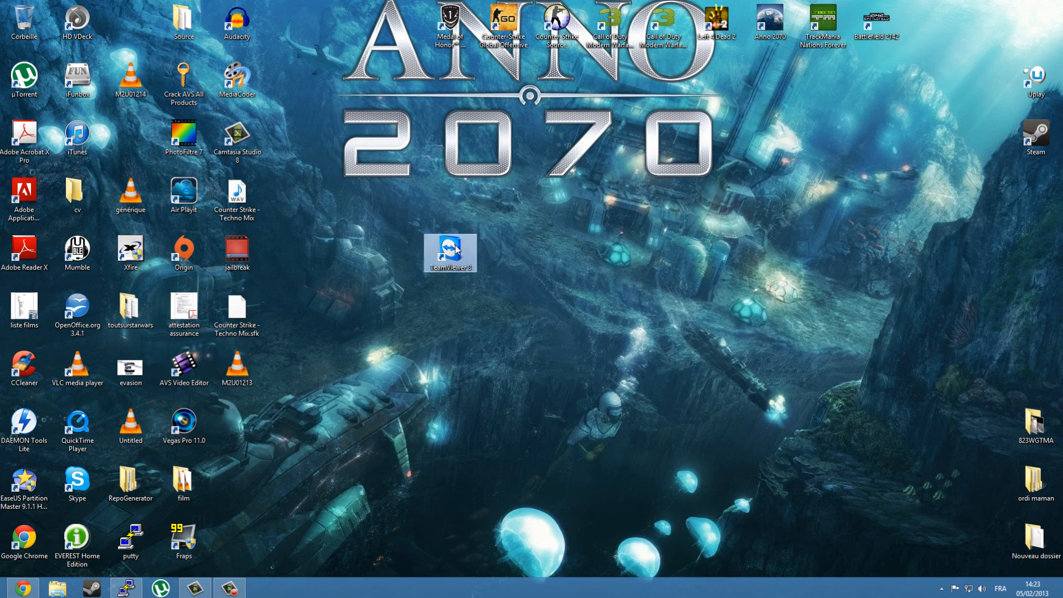
double_click(455, 246)
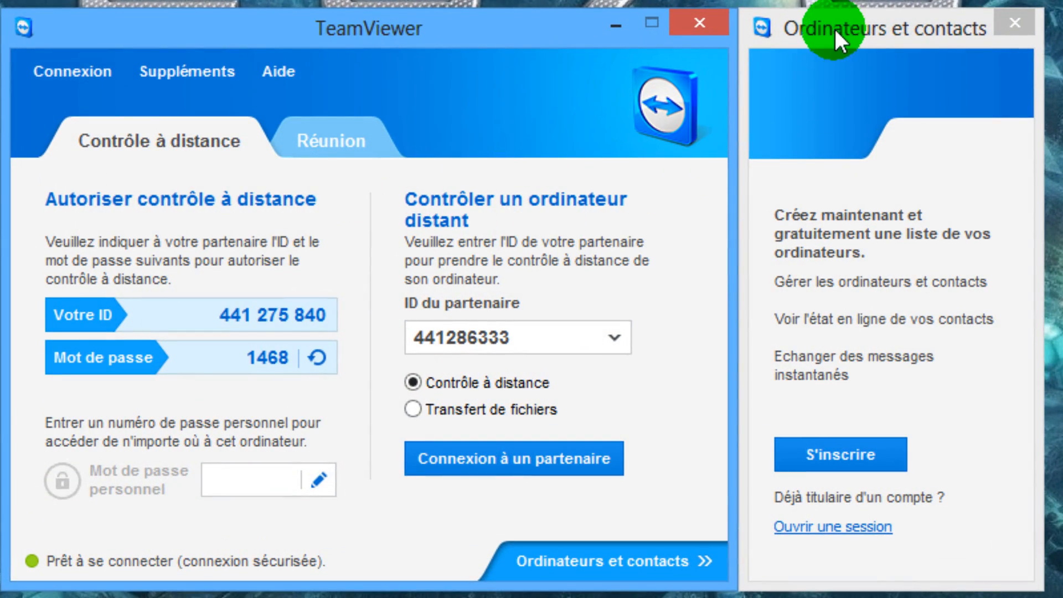
left_click(834, 28)
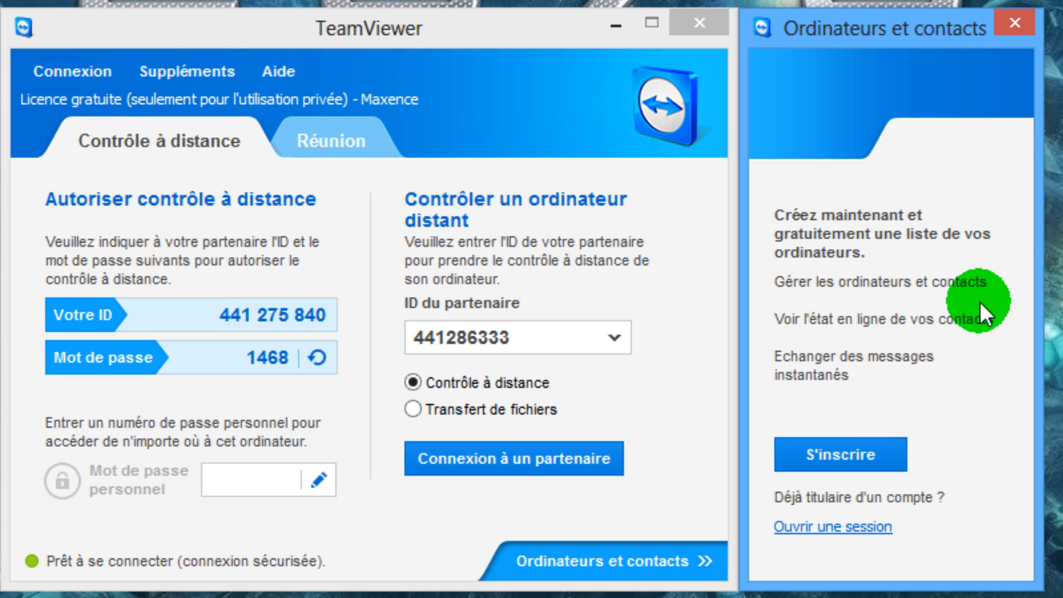
left_click(1020, 33)
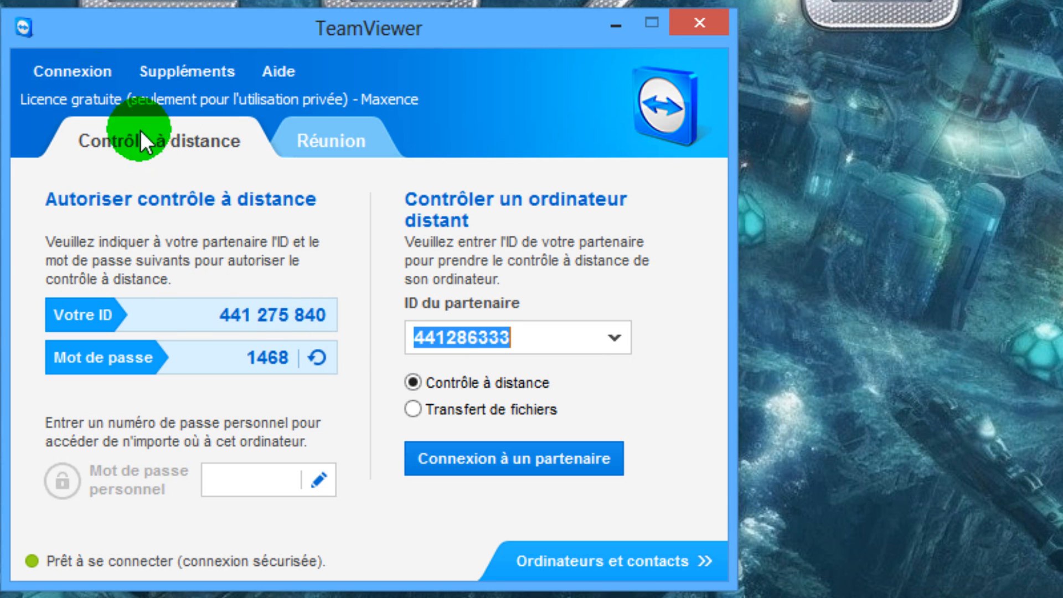
Open the TeamViewer options and set the display name to Geekenfolie.
left_click(91, 77)
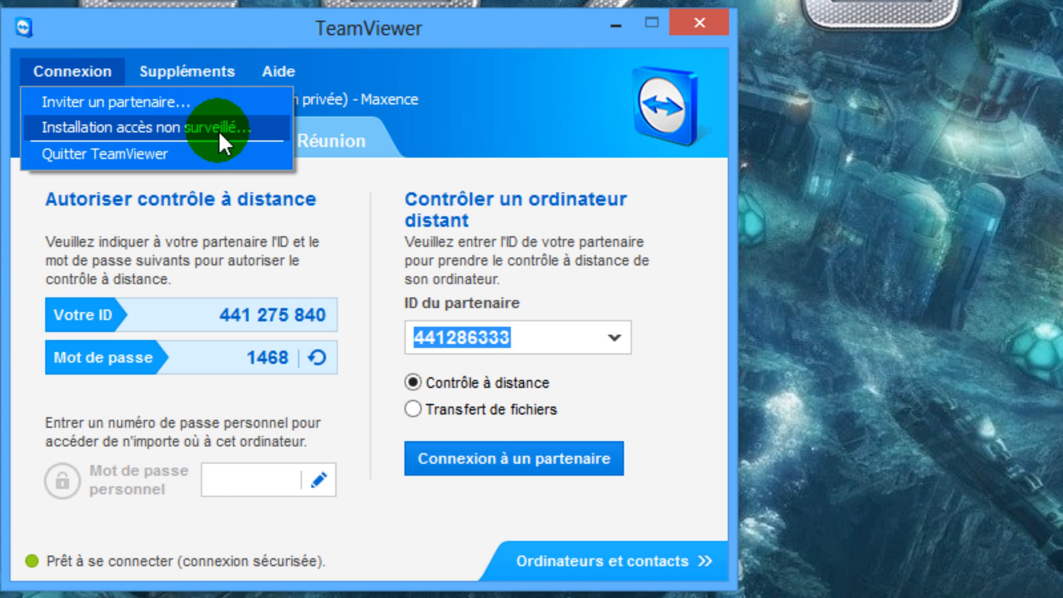
left_click(202, 78)
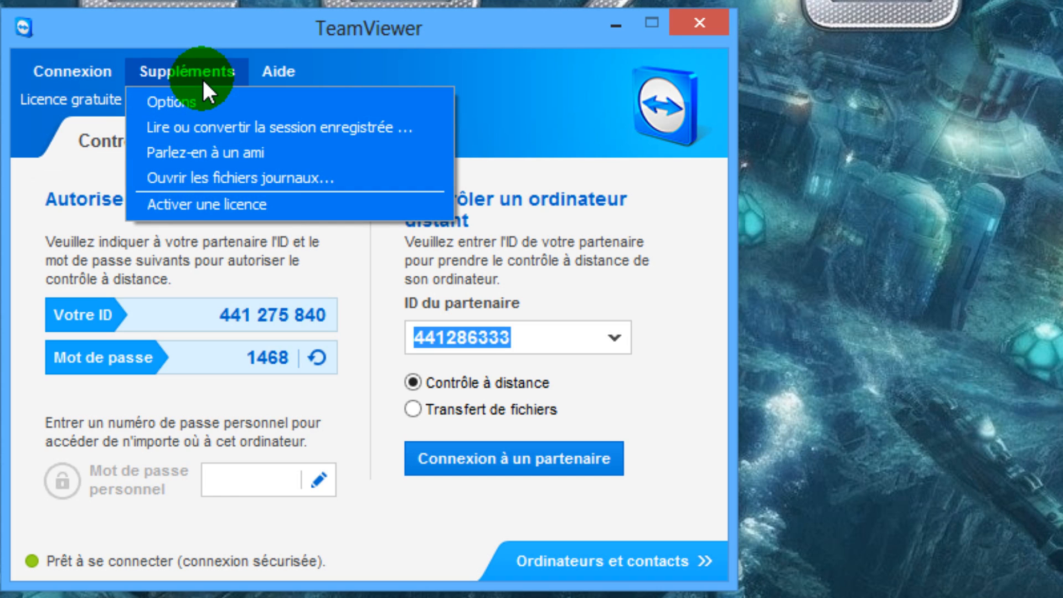
left_click(197, 93)
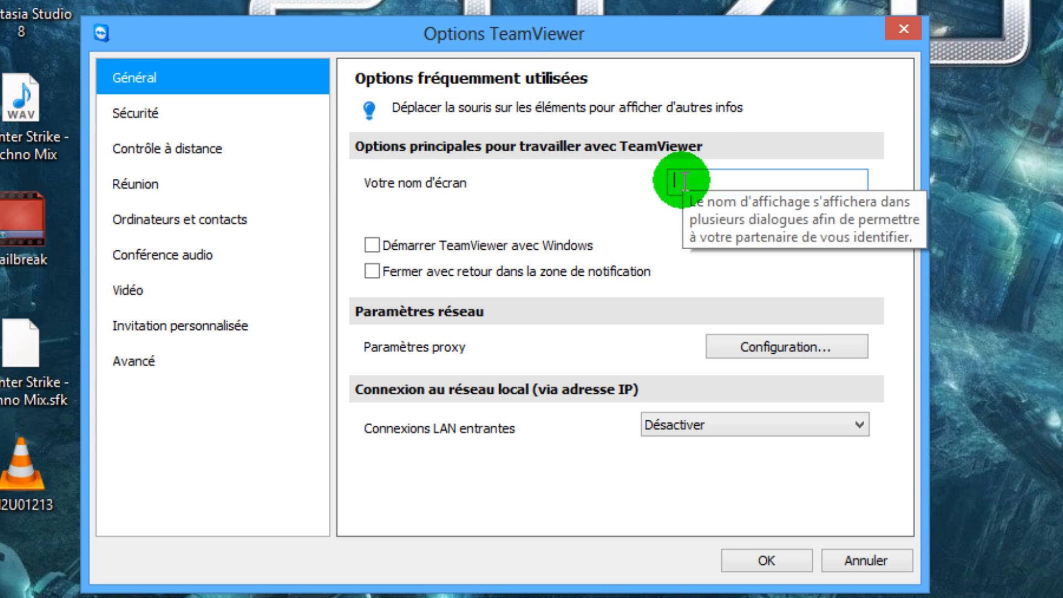
type("iPhon4pro")
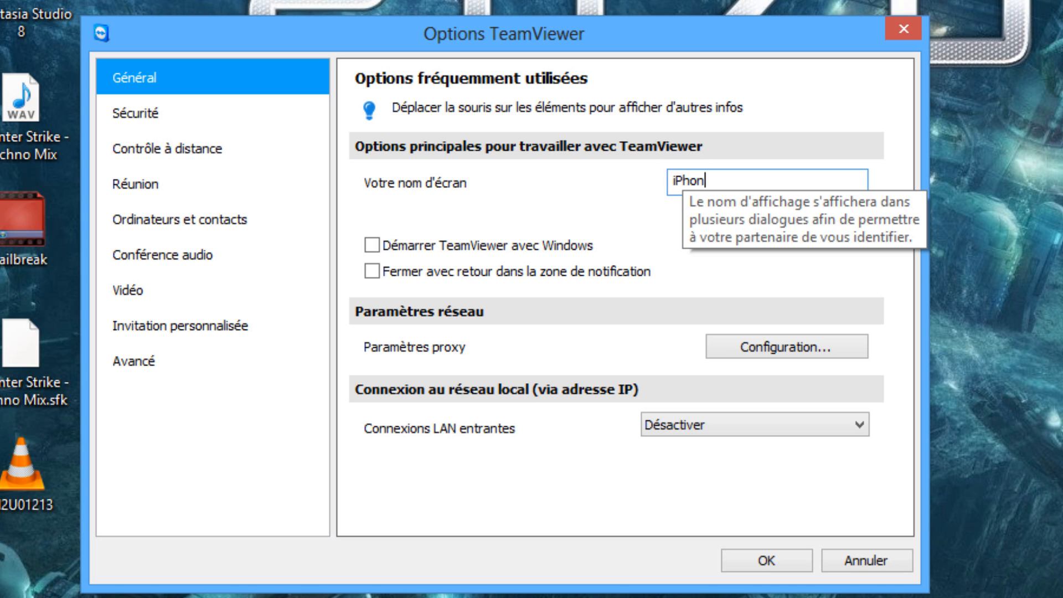
key("BackSpace")
key("BackSpace")
key("BackSpace")
key("BackSpace")
key("BackSpace")
key("BackSpace")
key("BackSpace")
key("BackSpace")
key("BackSpace")
type("Geekenfolie")
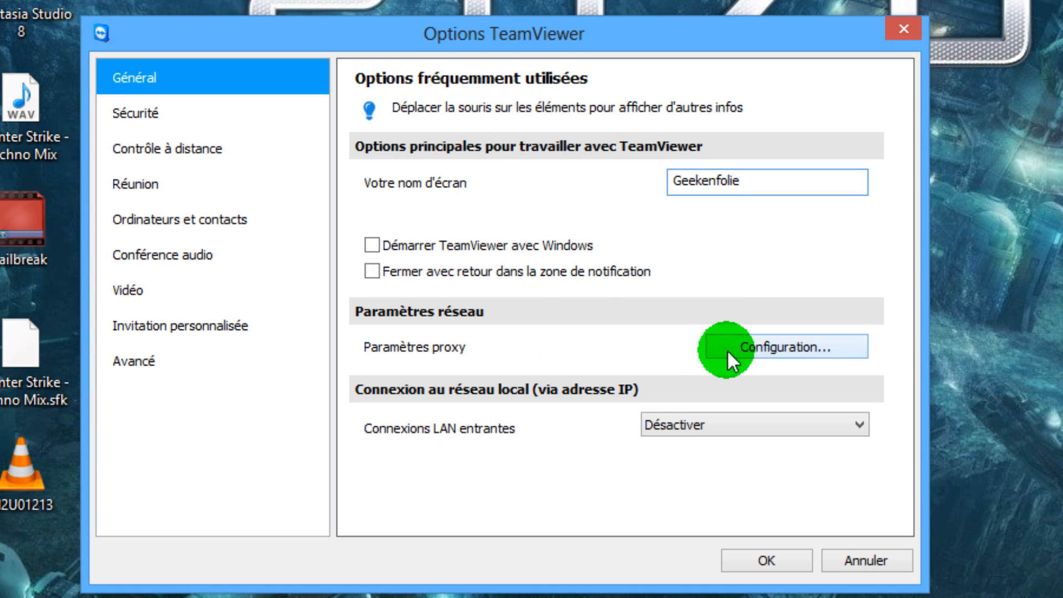
Examine the proxy and LAN settings, along with the Sécurité choices for random password strength and Windows logon.
mouse_move(726, 349)
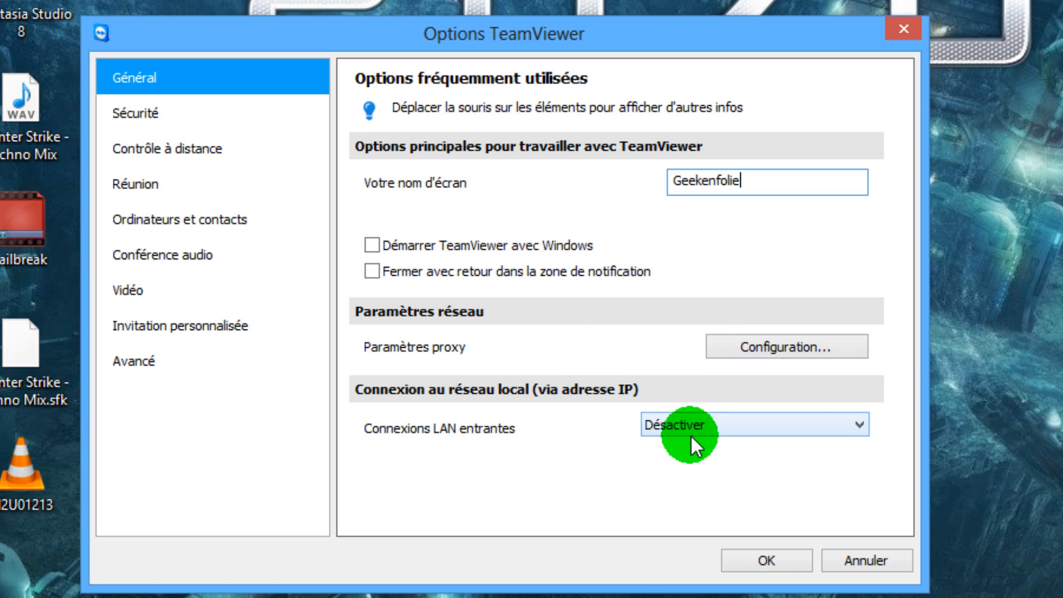
mouse_move(694, 431)
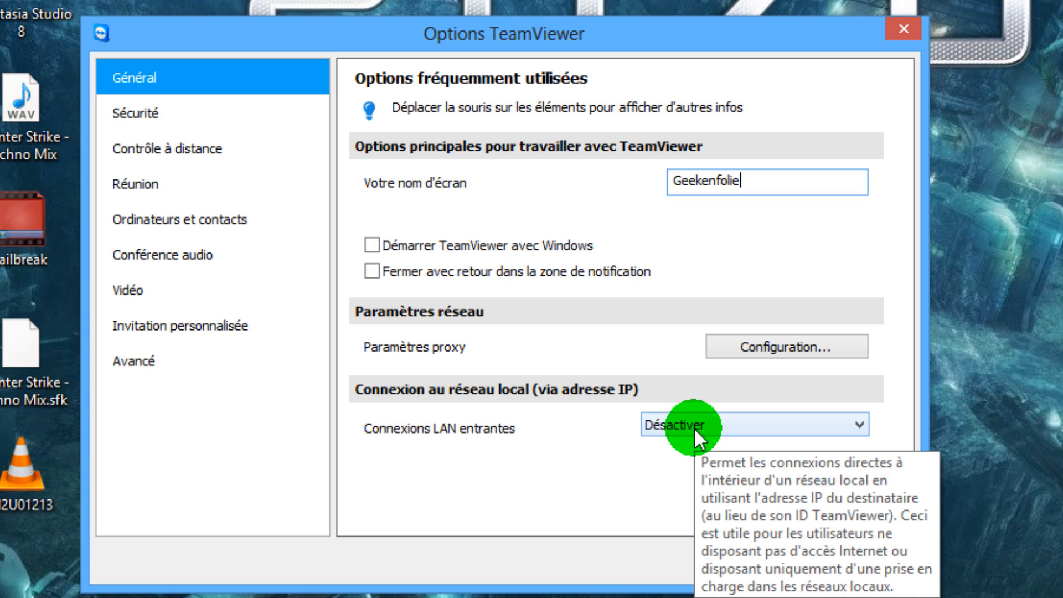
left_click(137, 115)
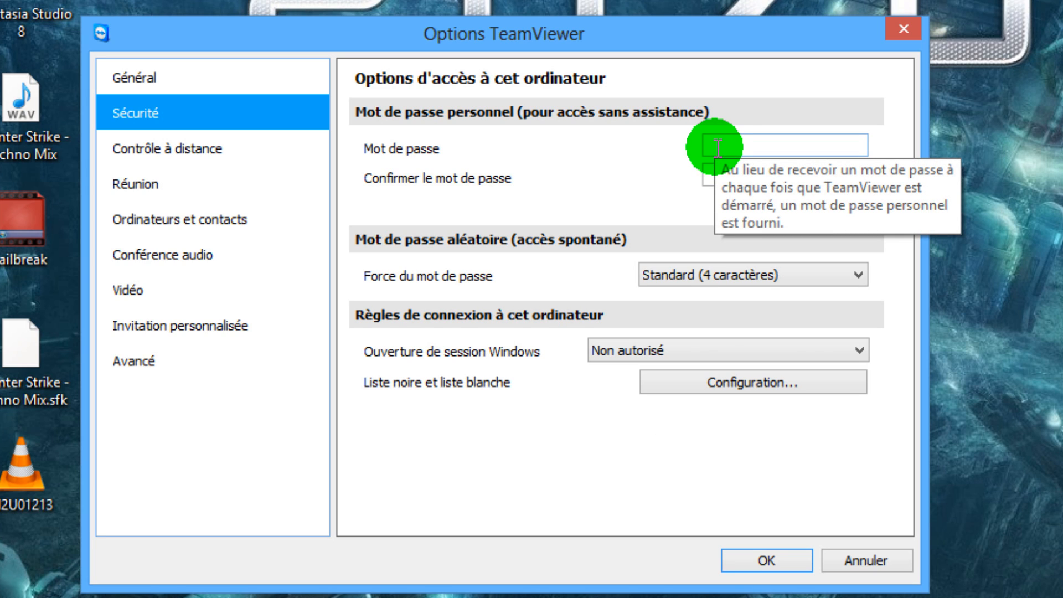
left_click(673, 271)
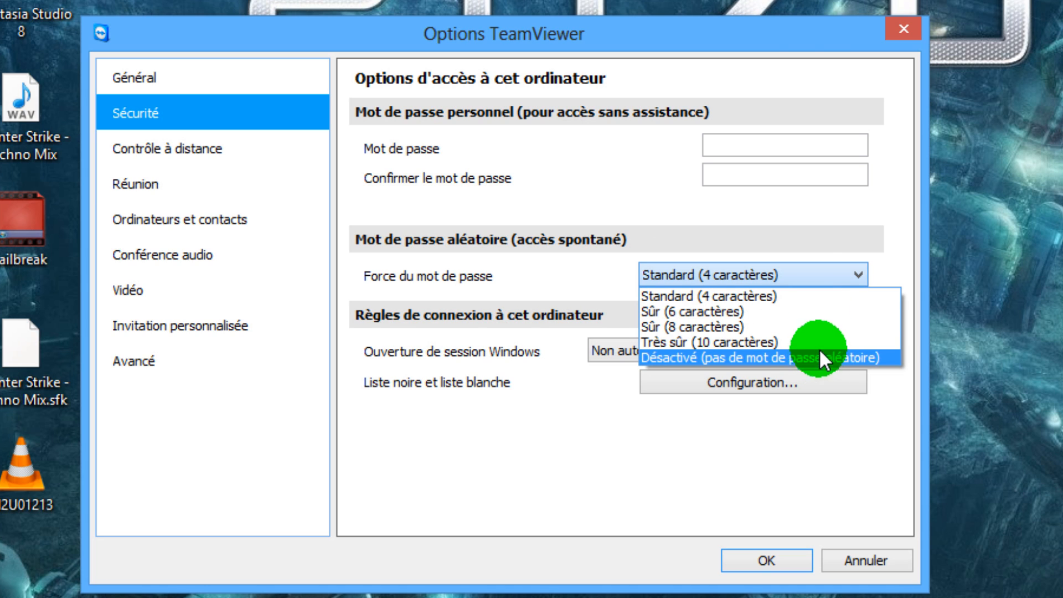
left_click(809, 288)
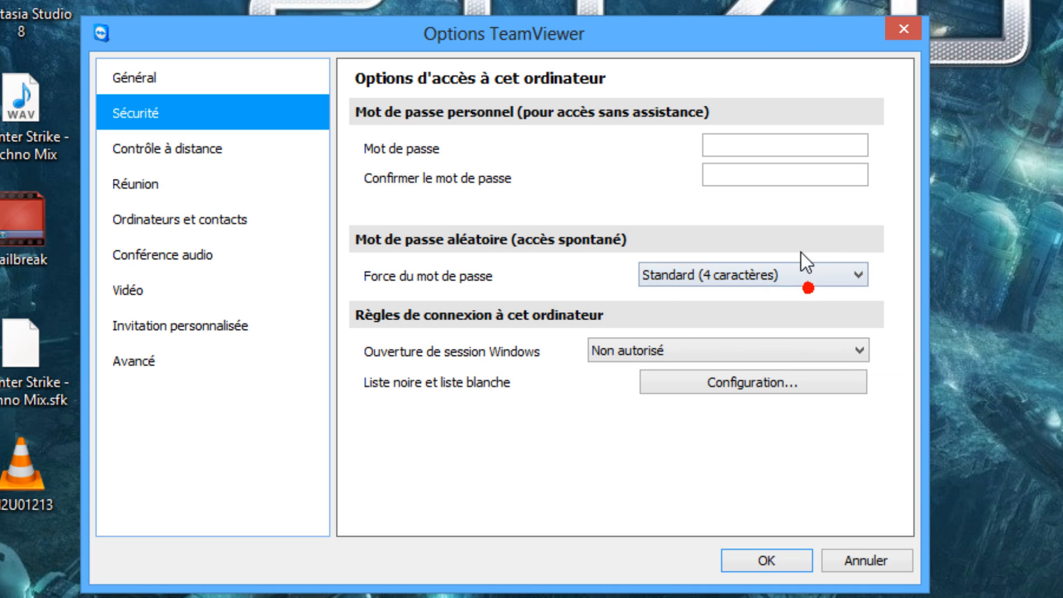
left_click(602, 351)
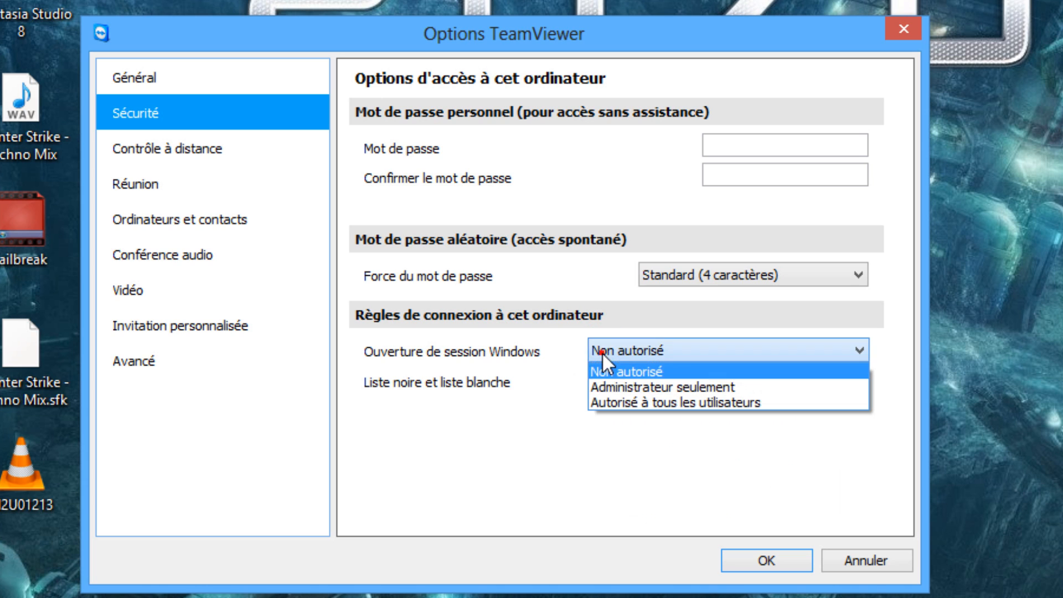
left_click(763, 377)
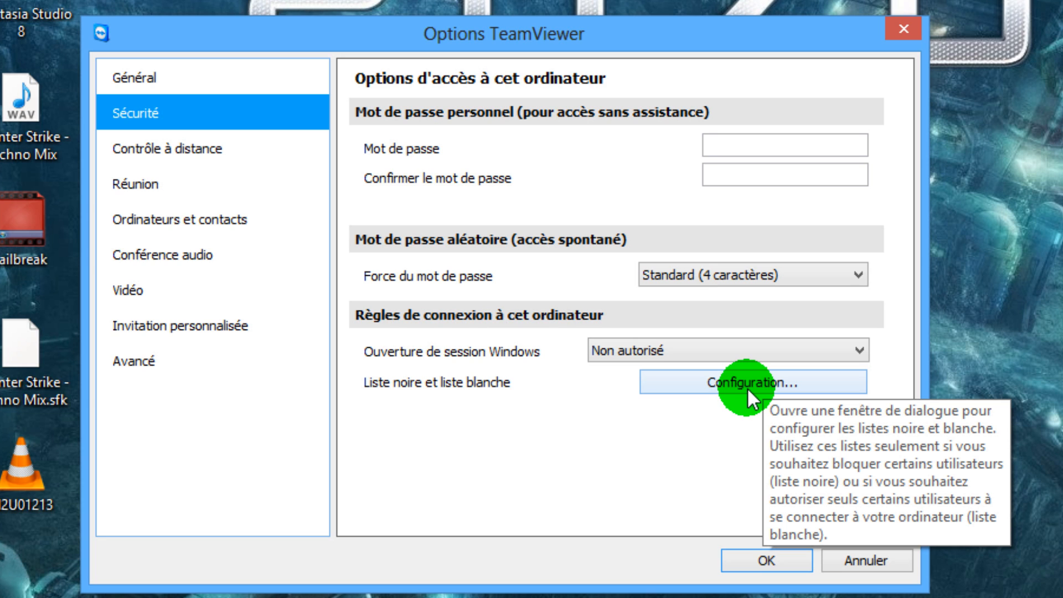
Inspect the blacklist and whitelist configuration in the Sécurité options and close it.
left_click(747, 388)
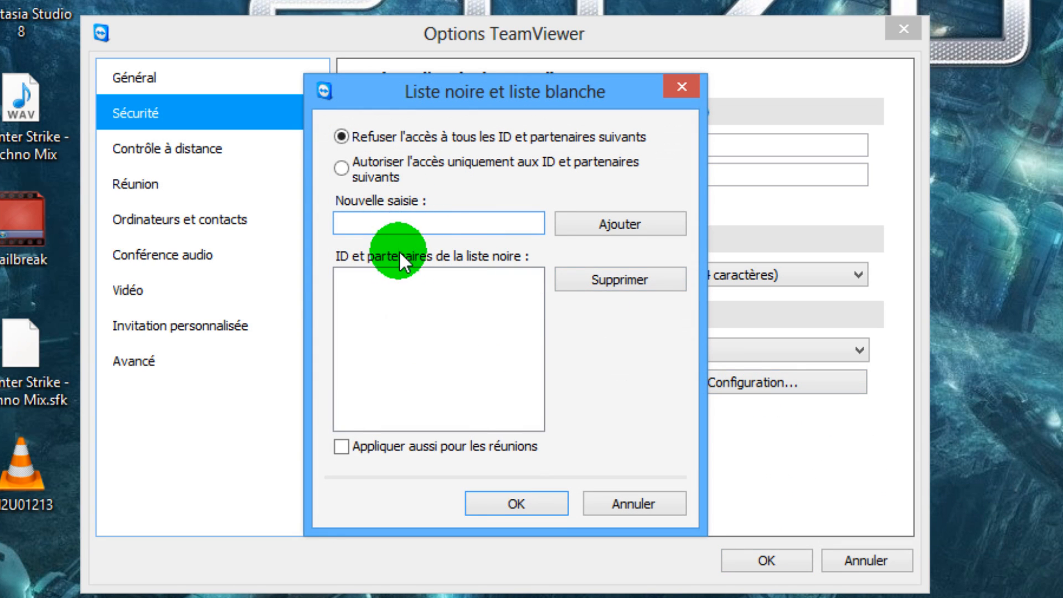
left_click(368, 224)
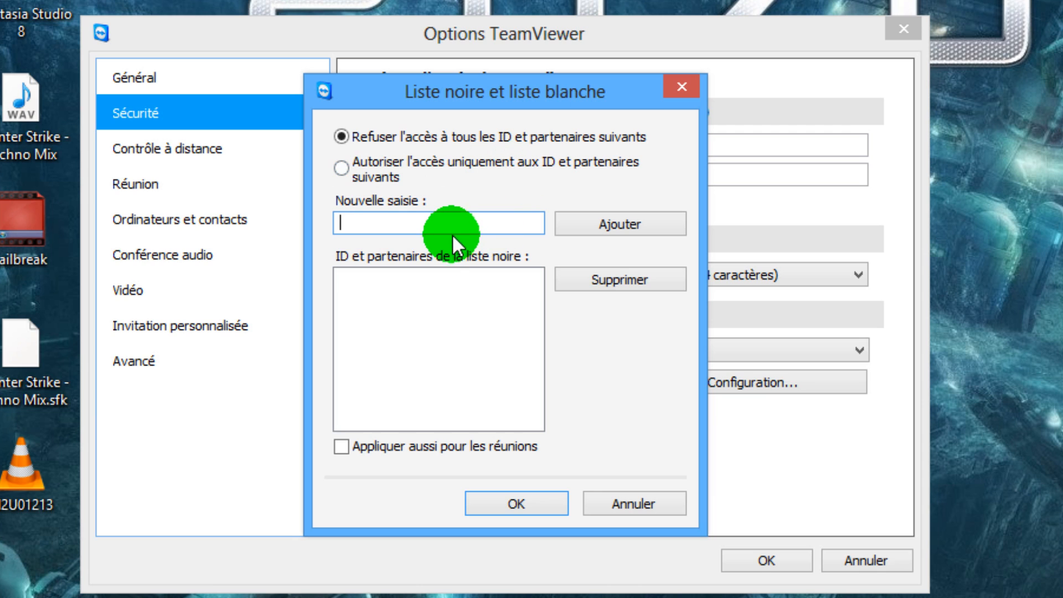
left_click(682, 87)
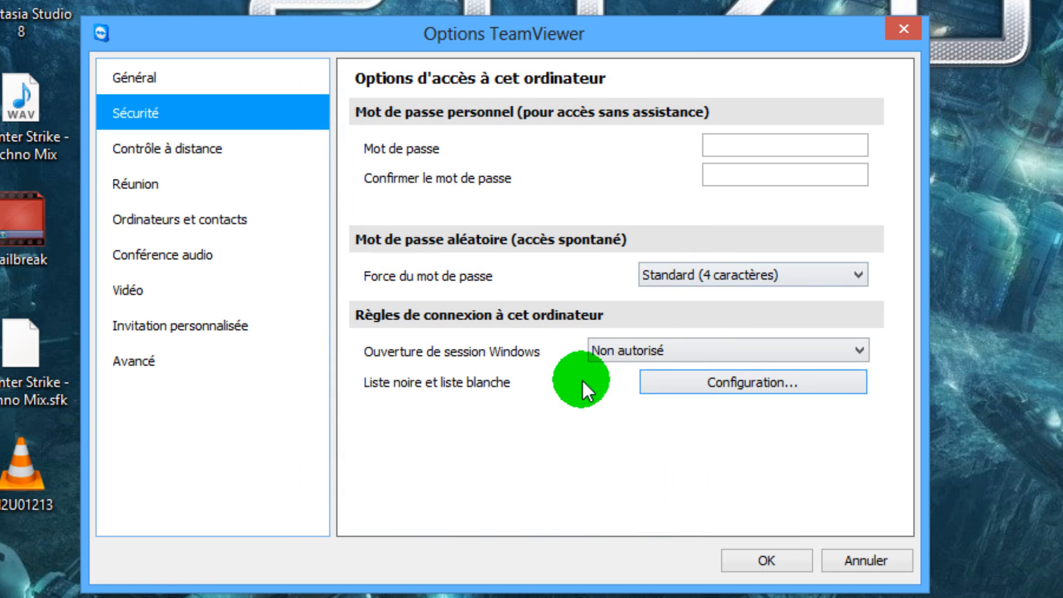
Review the remote control display quality choices, along with the Réunion and Ordinateurs et contacts options.
left_click(175, 157)
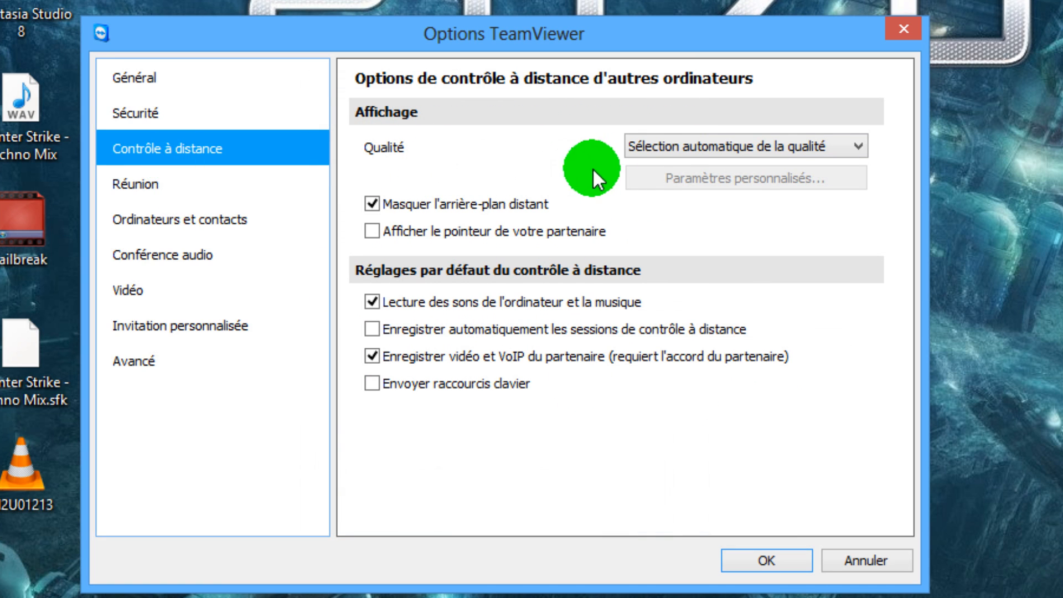
left_click(745, 152)
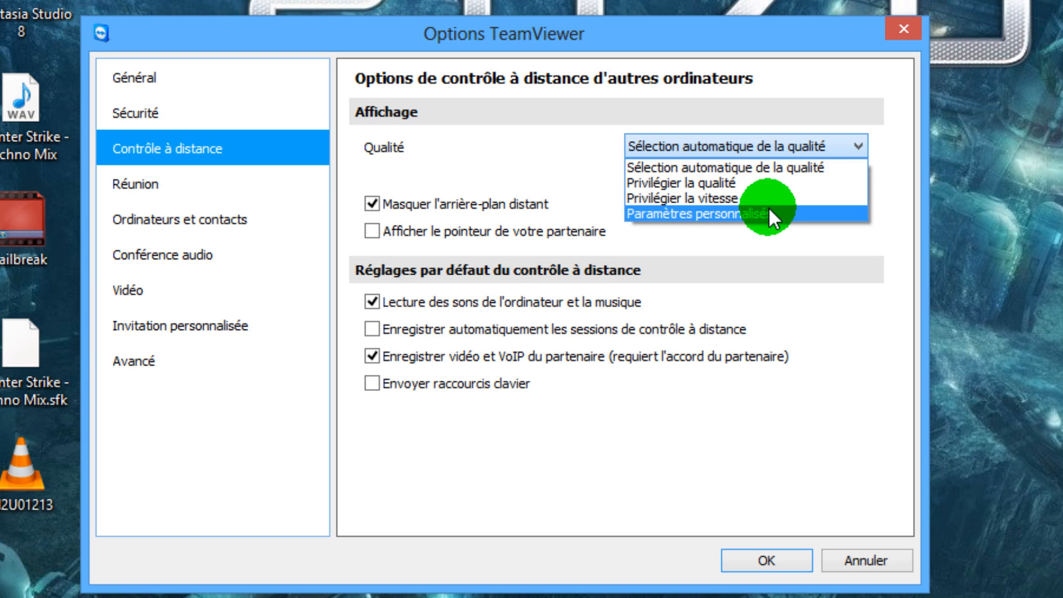
left_click(782, 168)
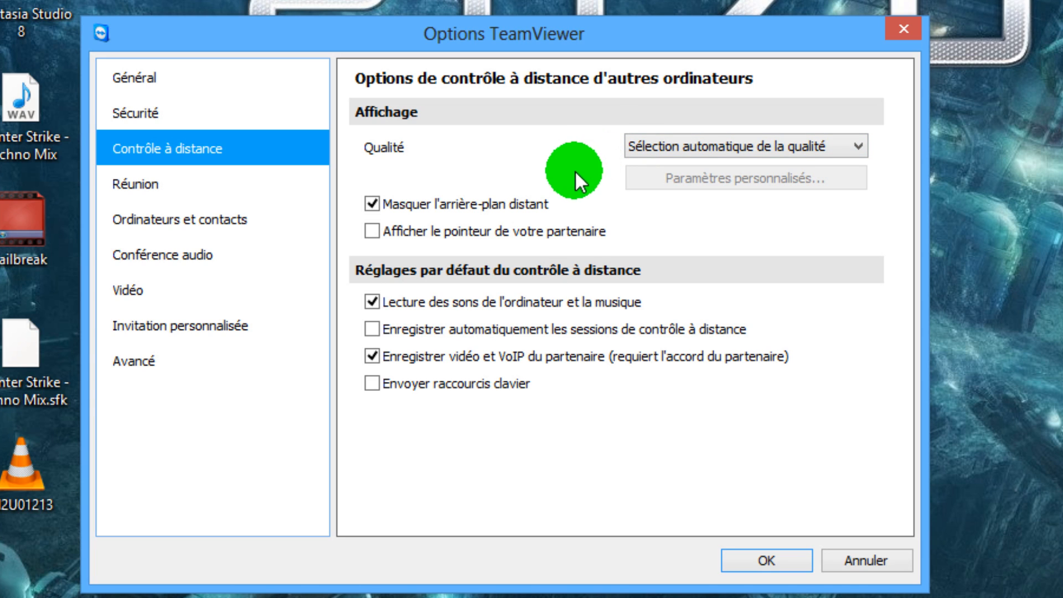
mouse_move(544, 213)
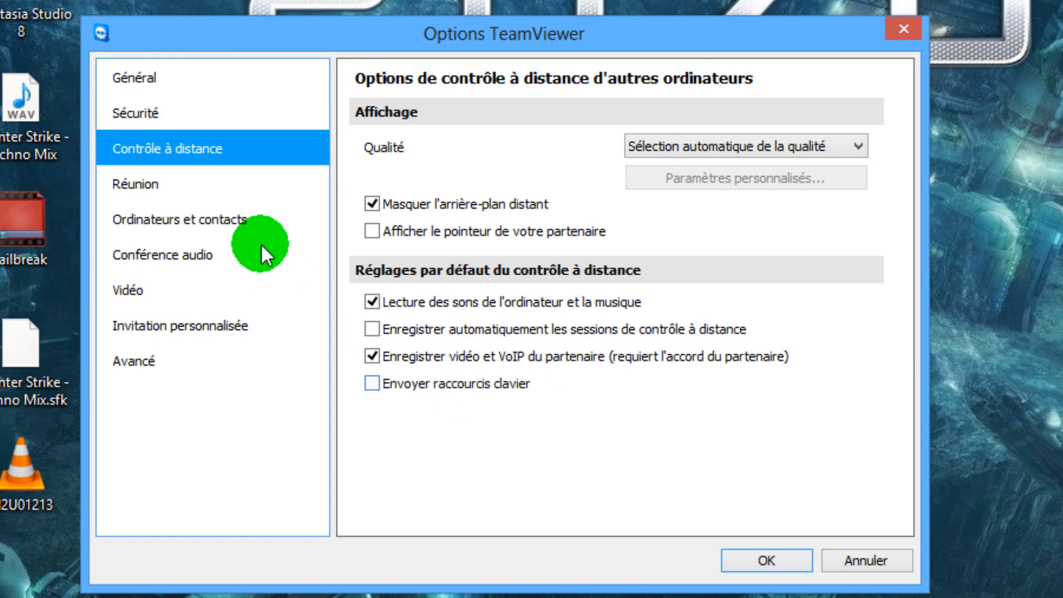
left_click(239, 176)
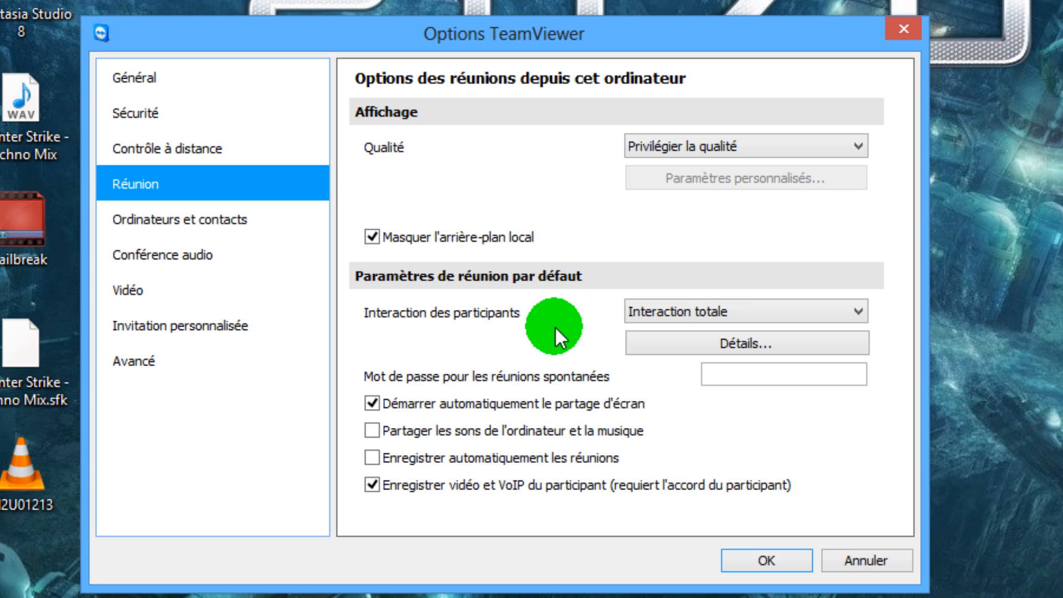
left_click(217, 228)
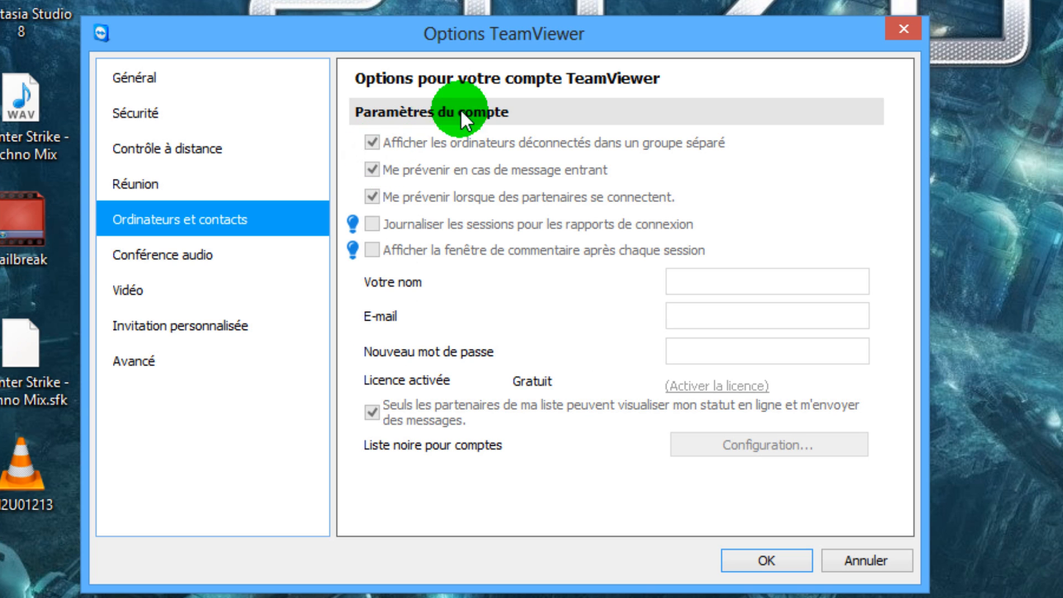
Lower the microphone noise threshold to its minimum in the Conférence audio options.
left_click(208, 255)
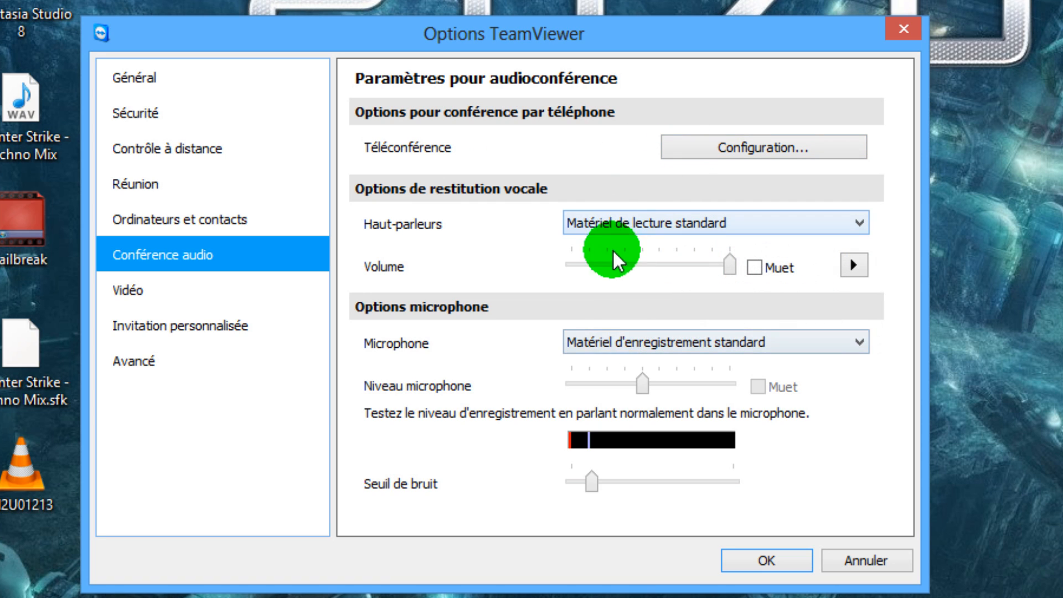
mouse_move(611, 357)
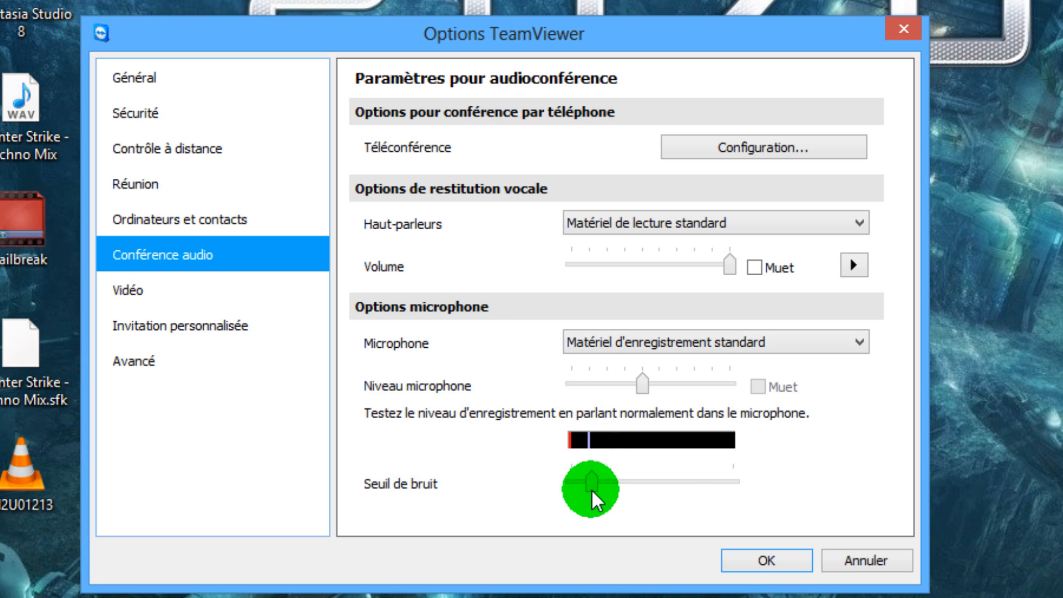
mouse_move(591, 490)
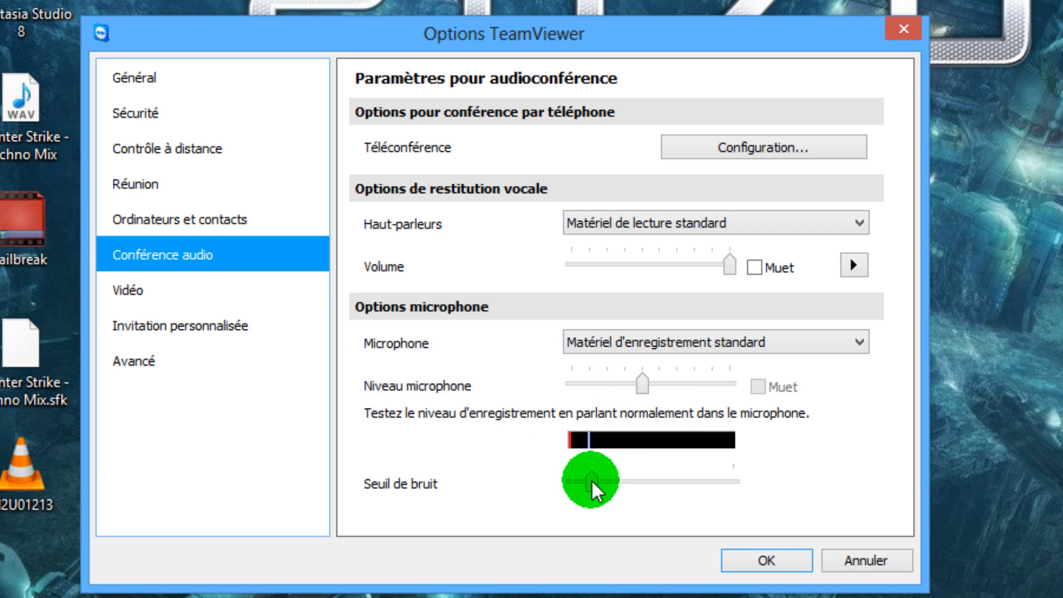
left_click_drag(592, 481, 572, 487)
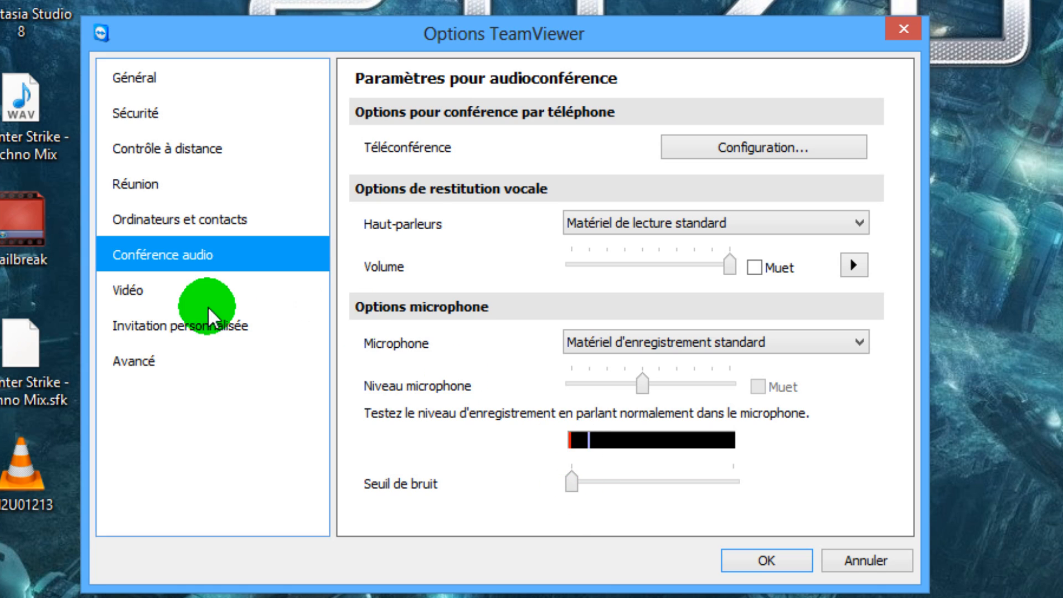
Review the Vidéo and Invitation personnalisée options and reveal the advanced TeamViewer options.
left_click(168, 294)
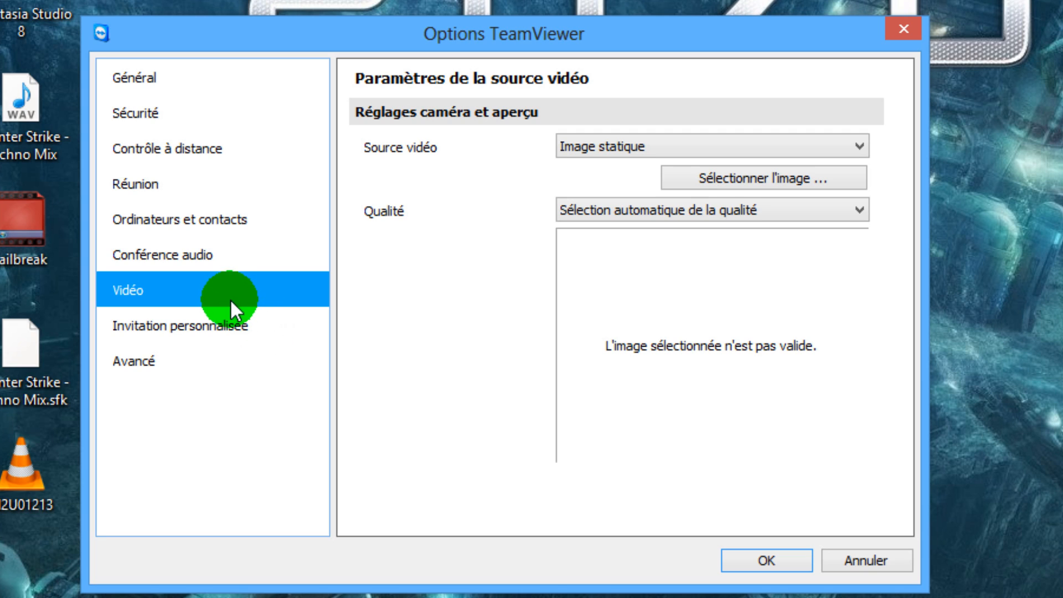
left_click(193, 321)
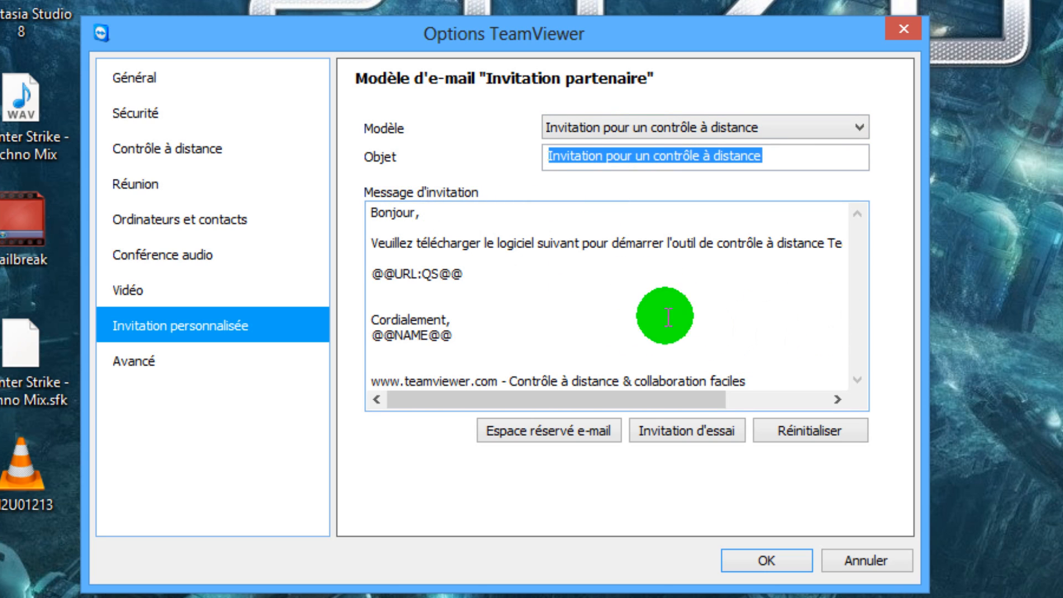
left_click(188, 360)
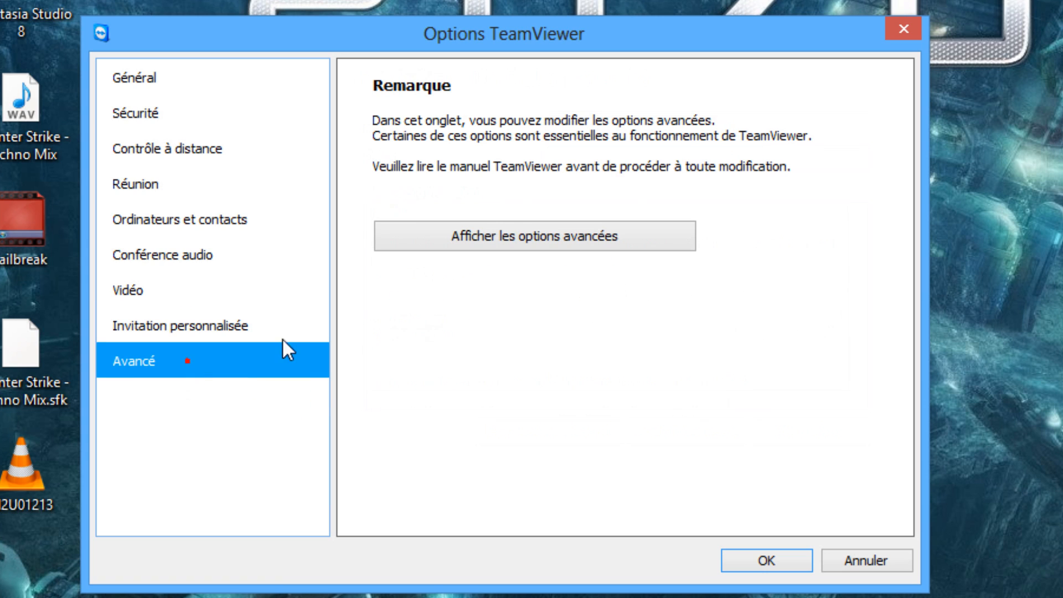
left_click(525, 244)
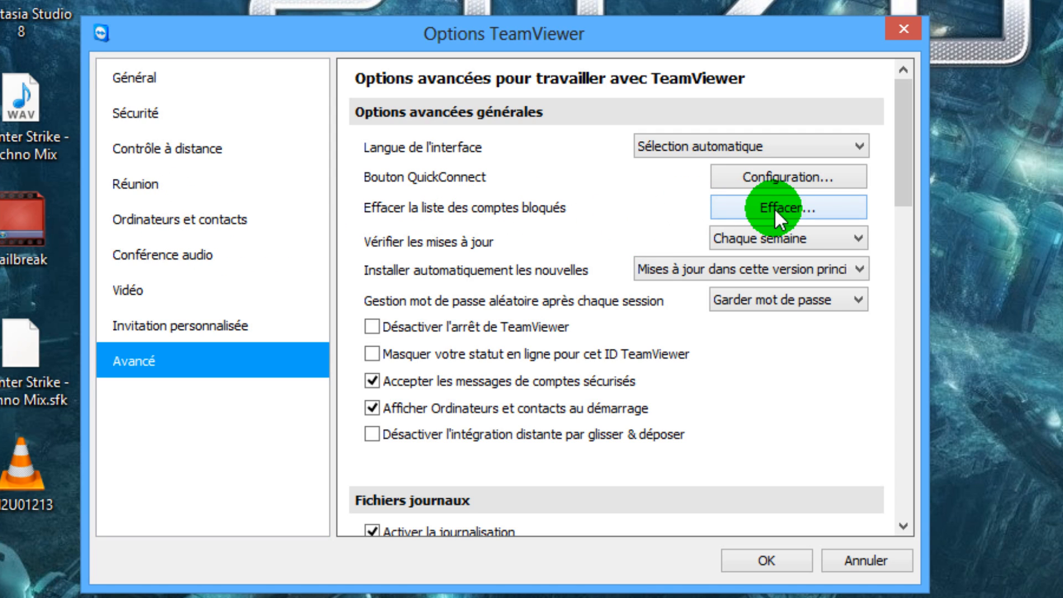
Review the update, logging and access control settings in the advanced options and confirm the options.
left_click(730, 235)
left_click(731, 233)
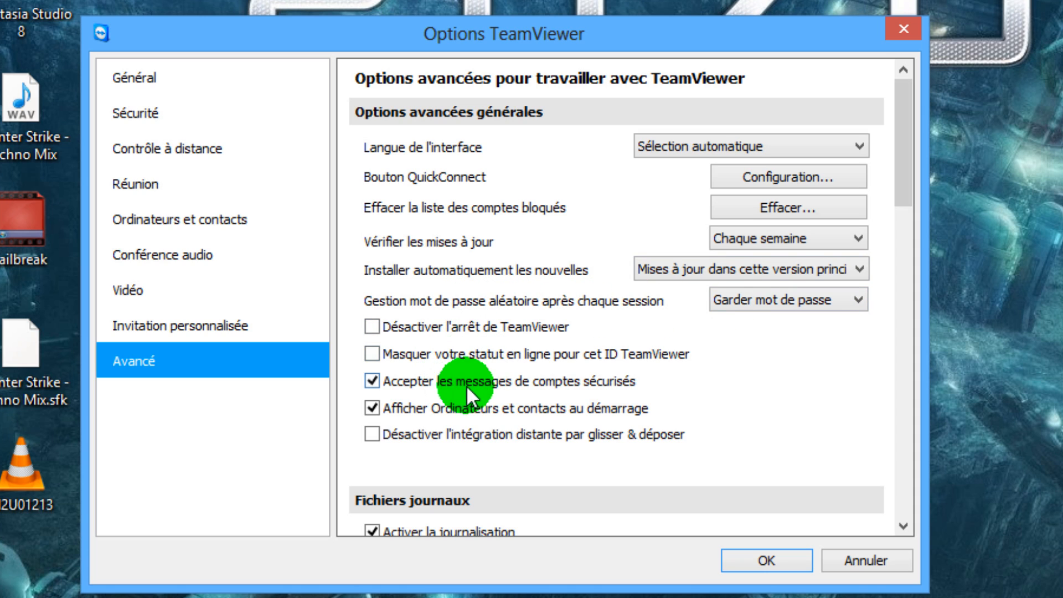
scroll(499, 384, "down", 2)
left_click_drag(902, 171, 886, 347)
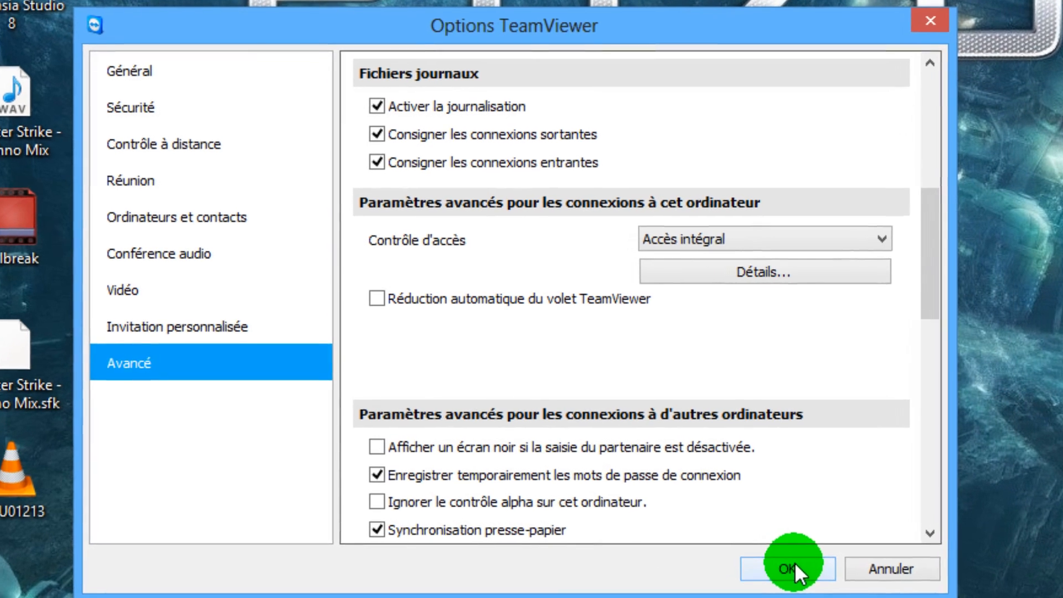
left_click(791, 561)
left_click(379, 78)
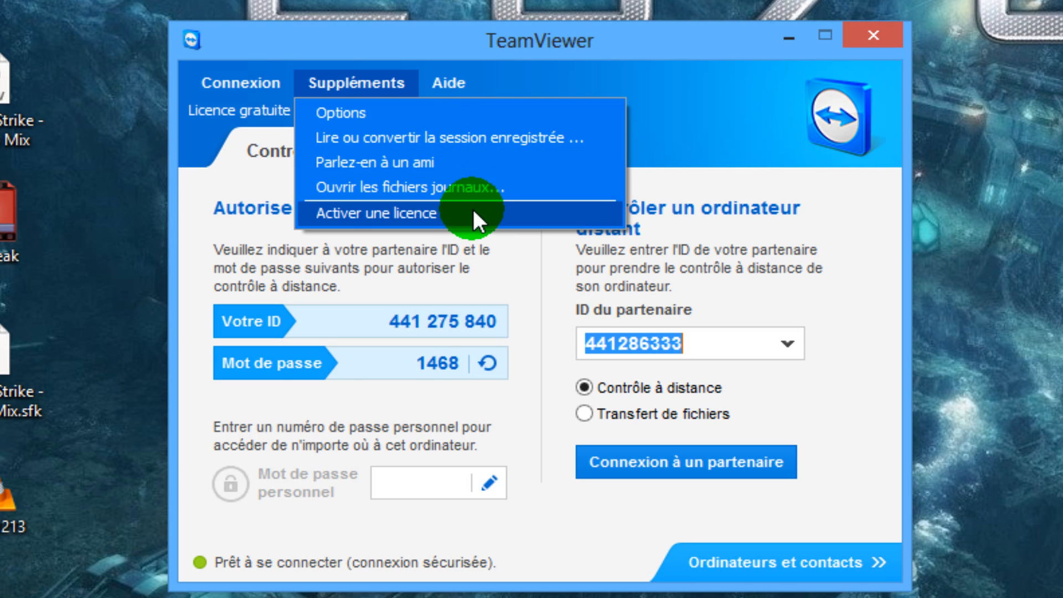
mouse_move(461, 89)
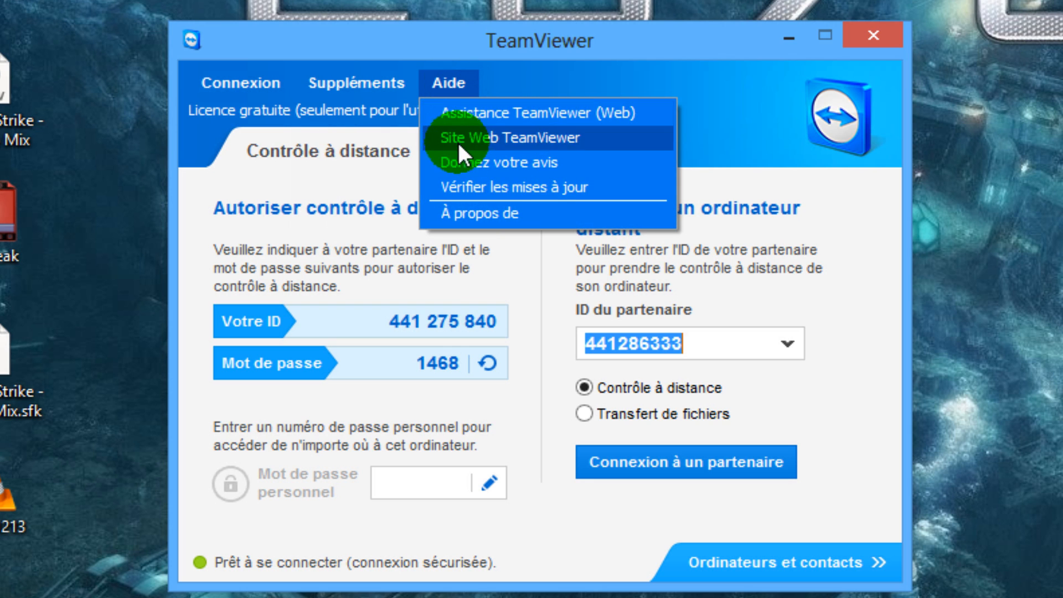
left_click(593, 274)
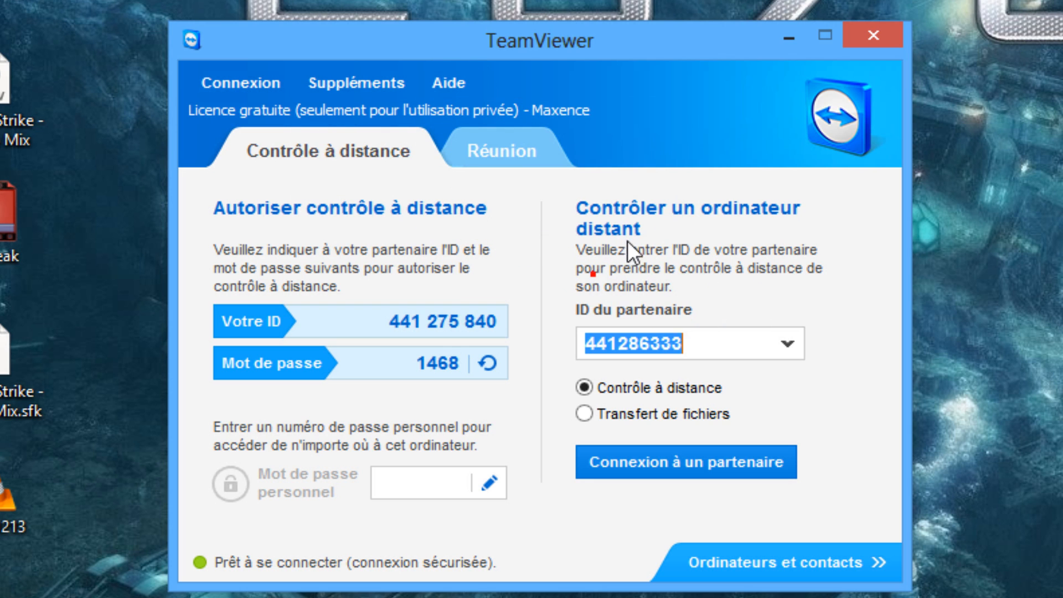
left_click(768, 342)
key("BackSpace")
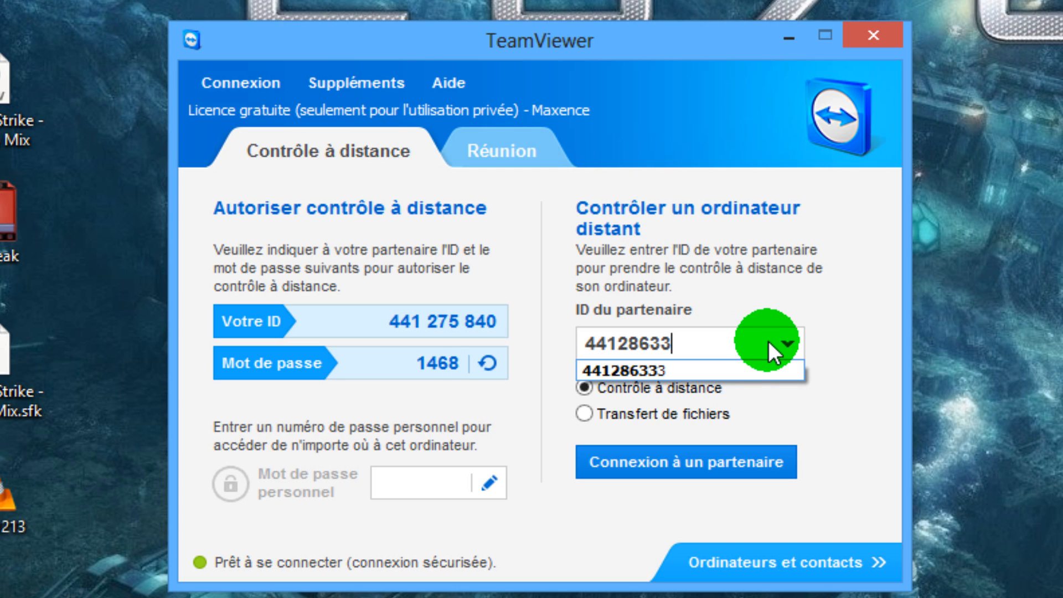
type("3")
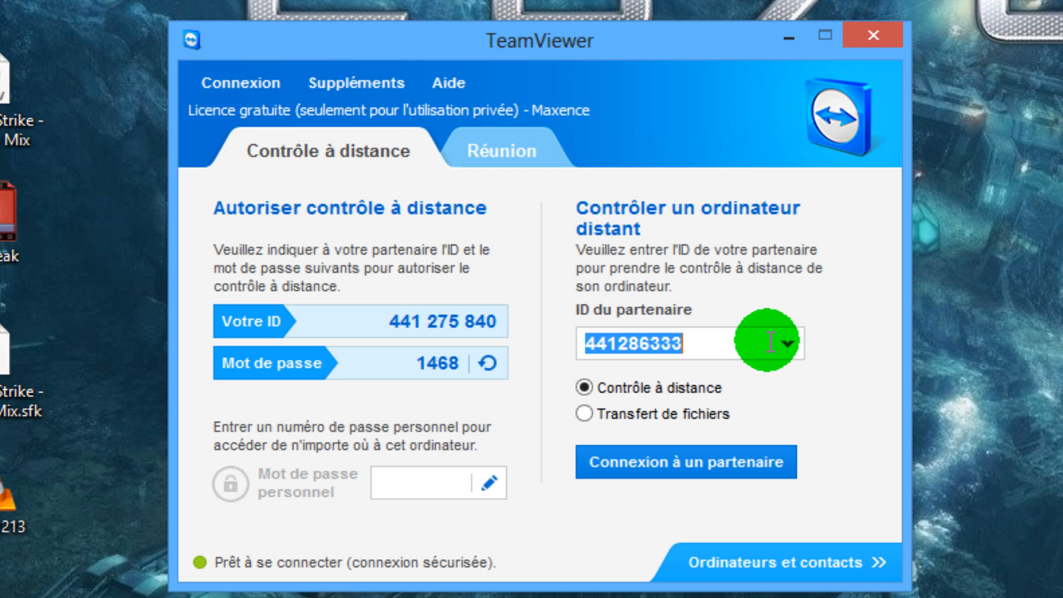
left_click(768, 341)
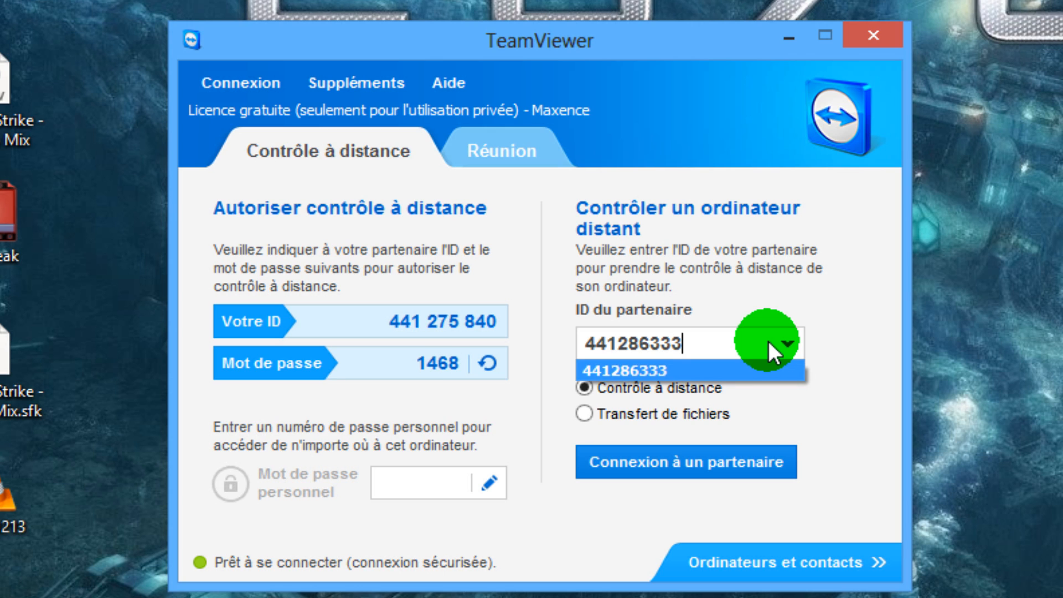
left_click(775, 316)
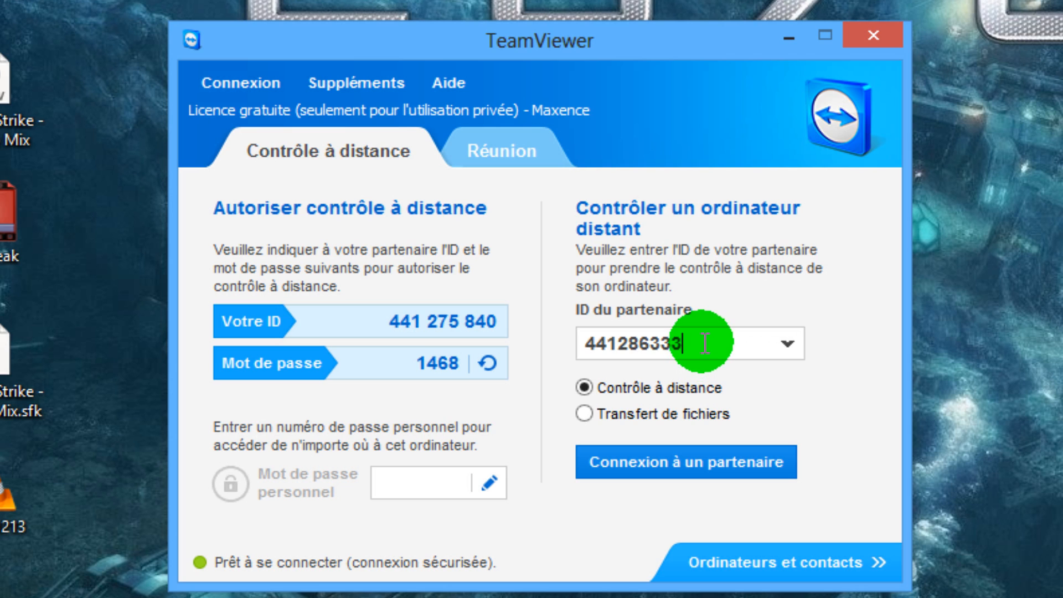
left_click_drag(712, 341, 575, 345)
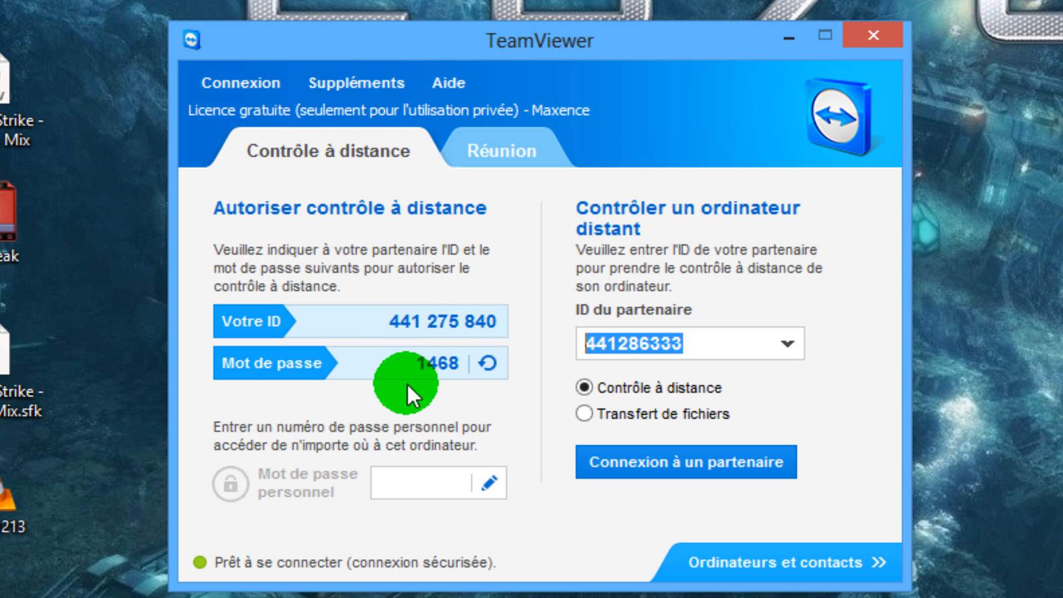
Generate a new random password for incoming remote control twice in a row.
left_click(484, 365)
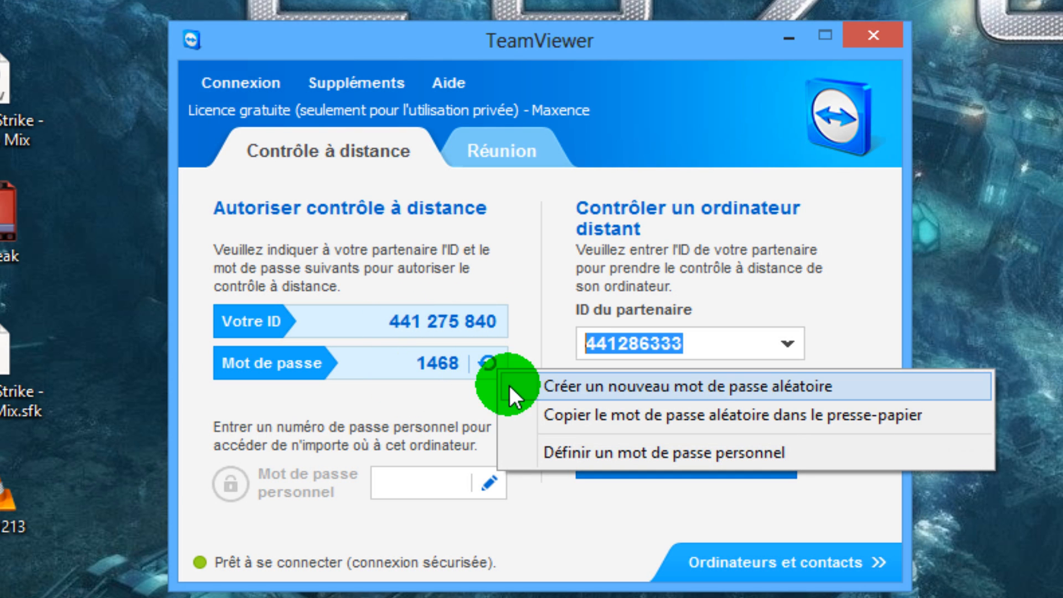
left_click(510, 384)
left_click(488, 364)
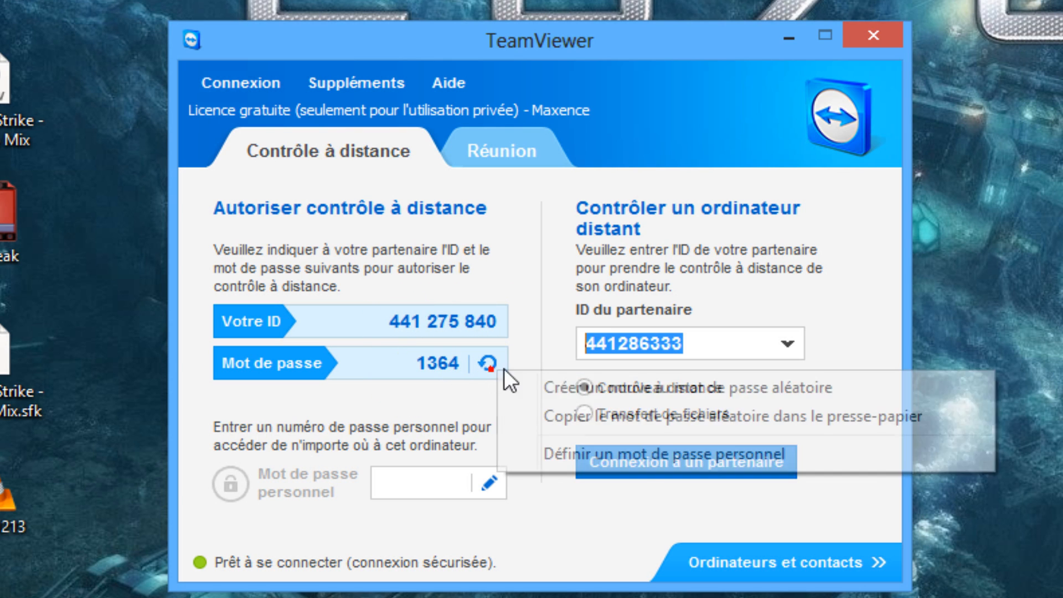
left_click(570, 387)
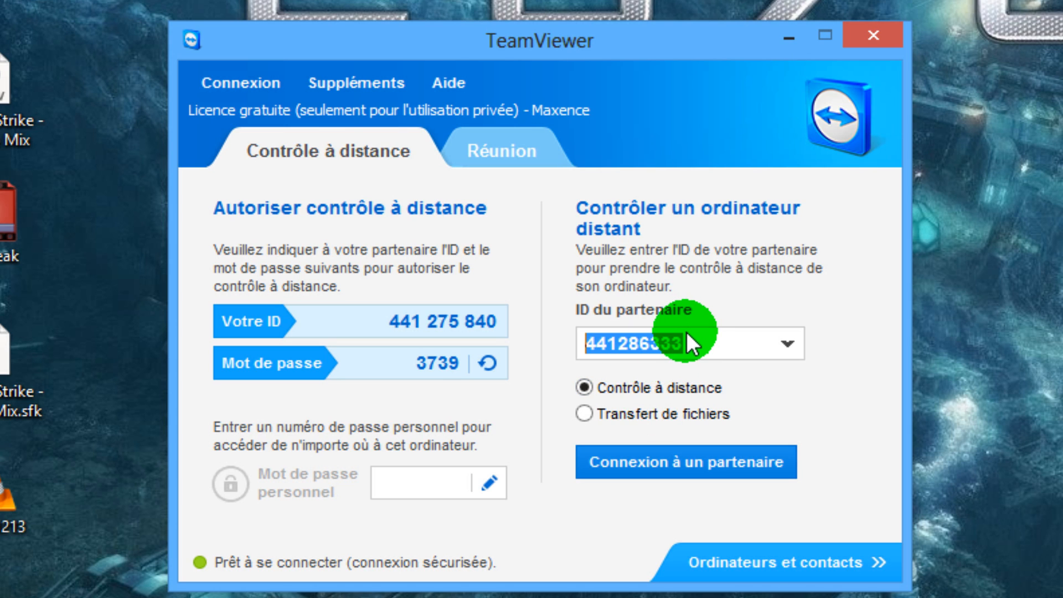
Connect to the partner's computer in Contrôle à distance mode, entering the partner ID and the password shown on that computer.
type("473")
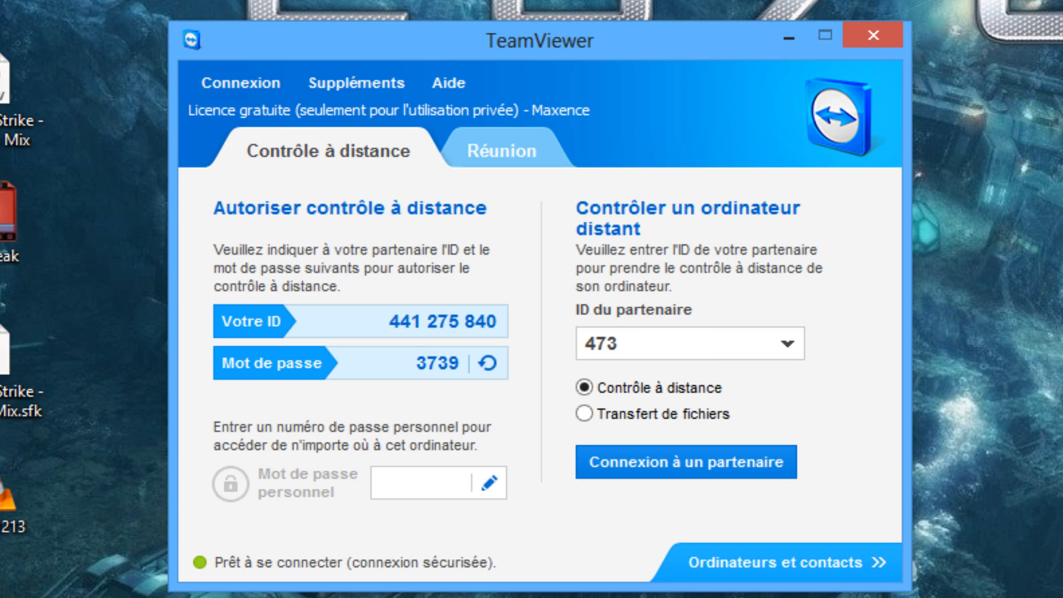
type("730521")
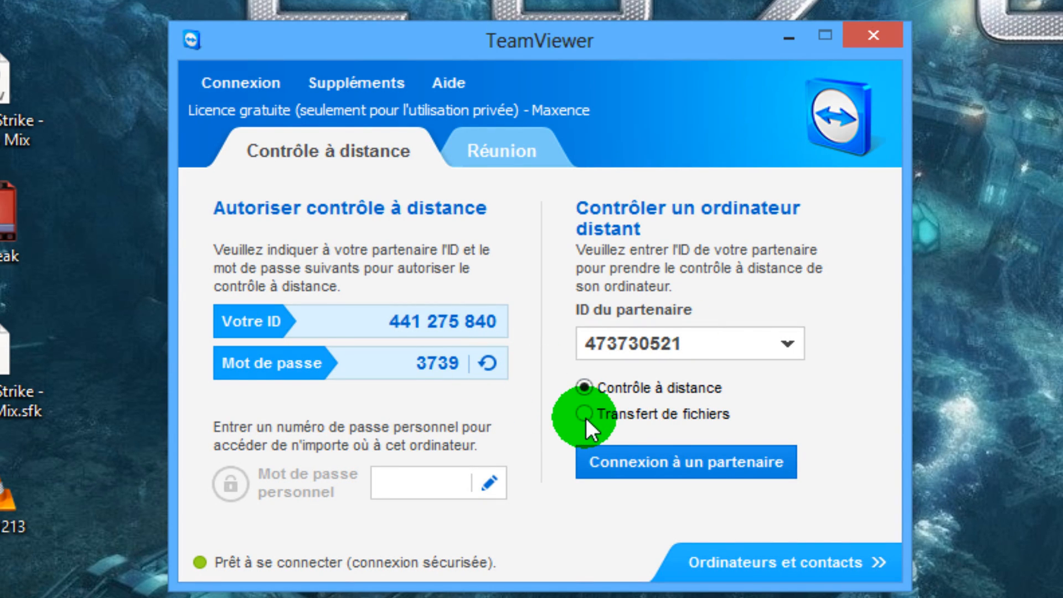
left_click(623, 461)
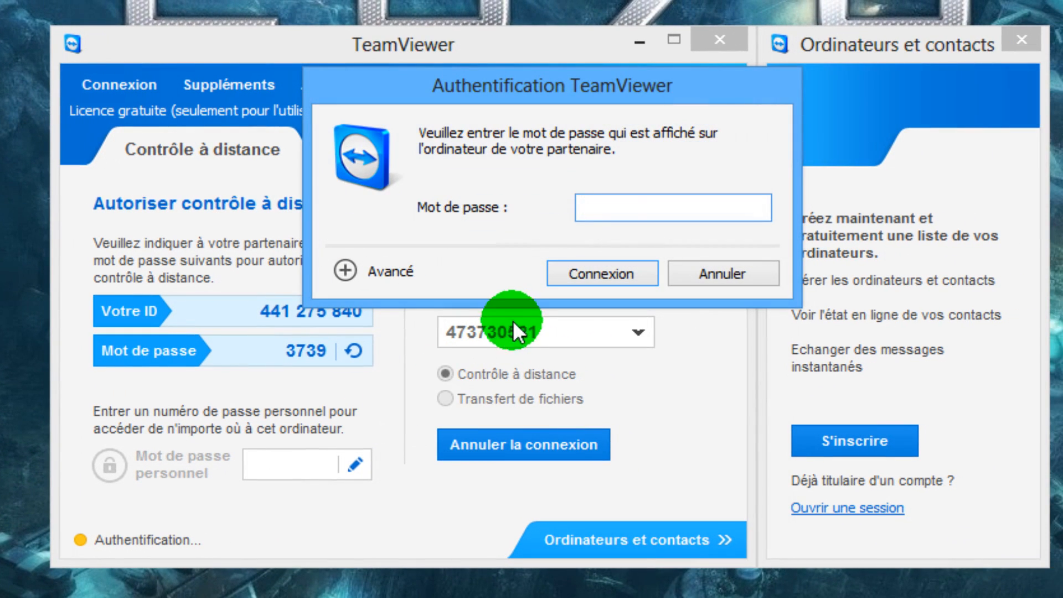
type("••••")
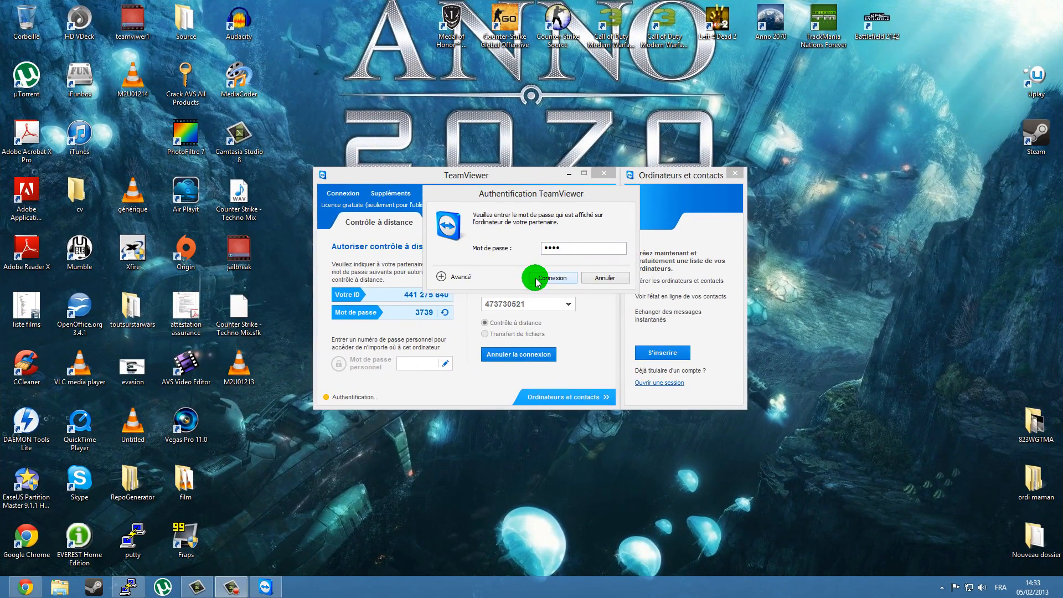
left_click(547, 283)
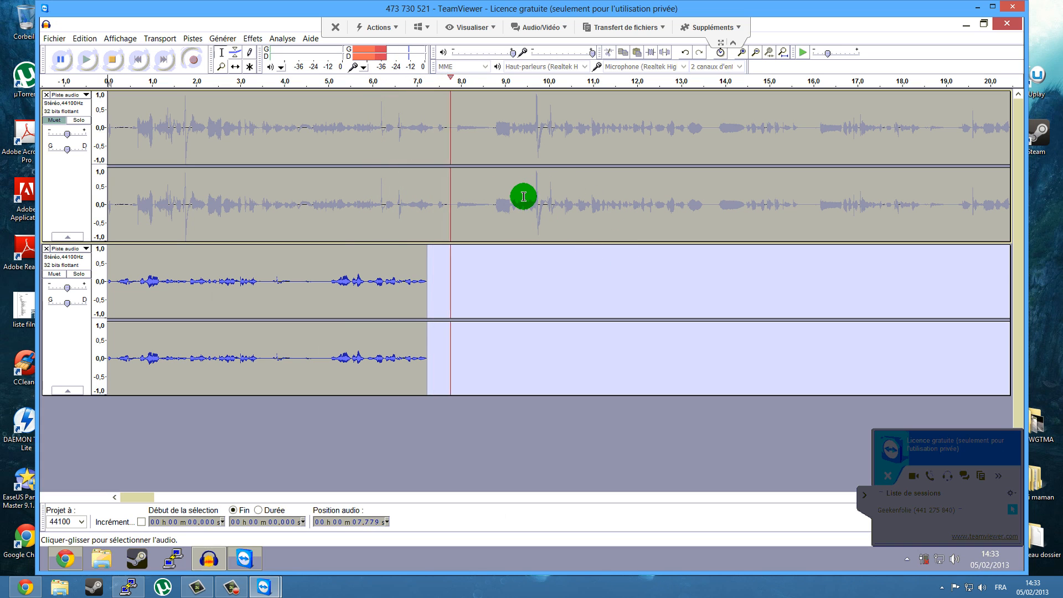
Collapse the session list panel and minimize the Audacity window on the remote computer.
left_click(864, 497)
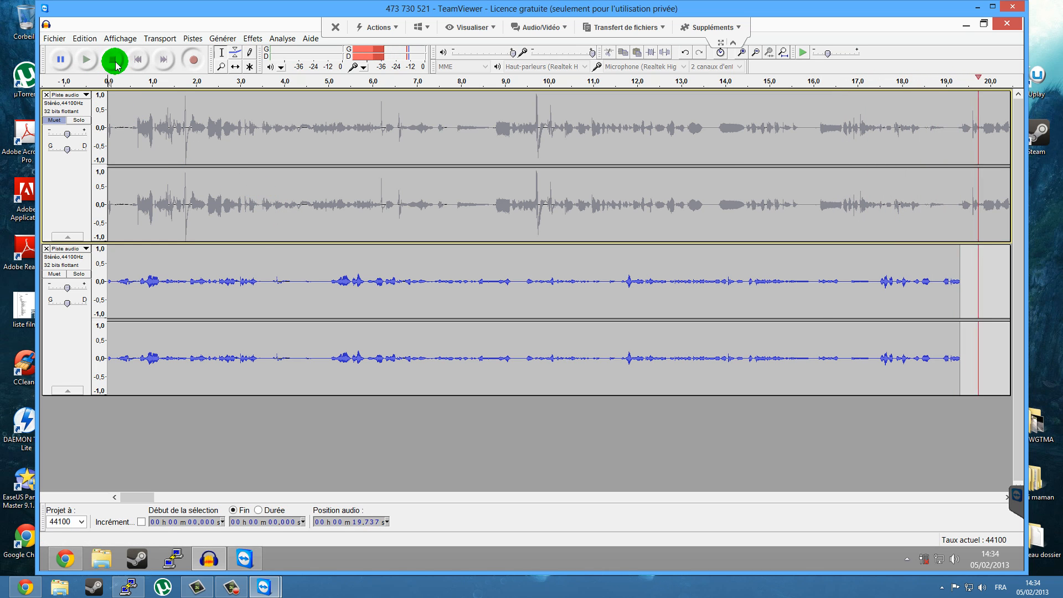
left_click(84, 38)
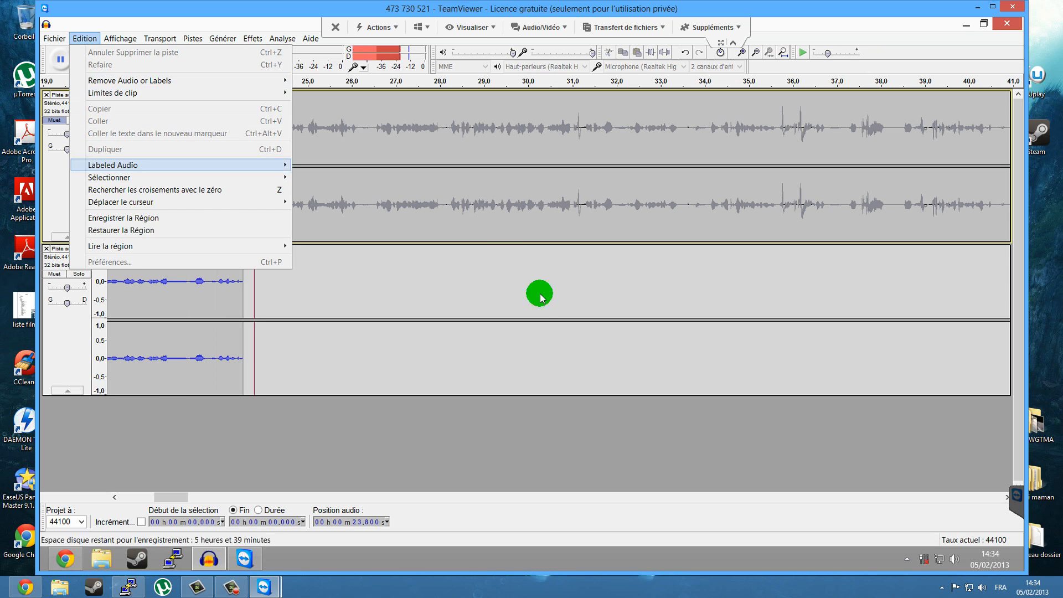
left_click(543, 302)
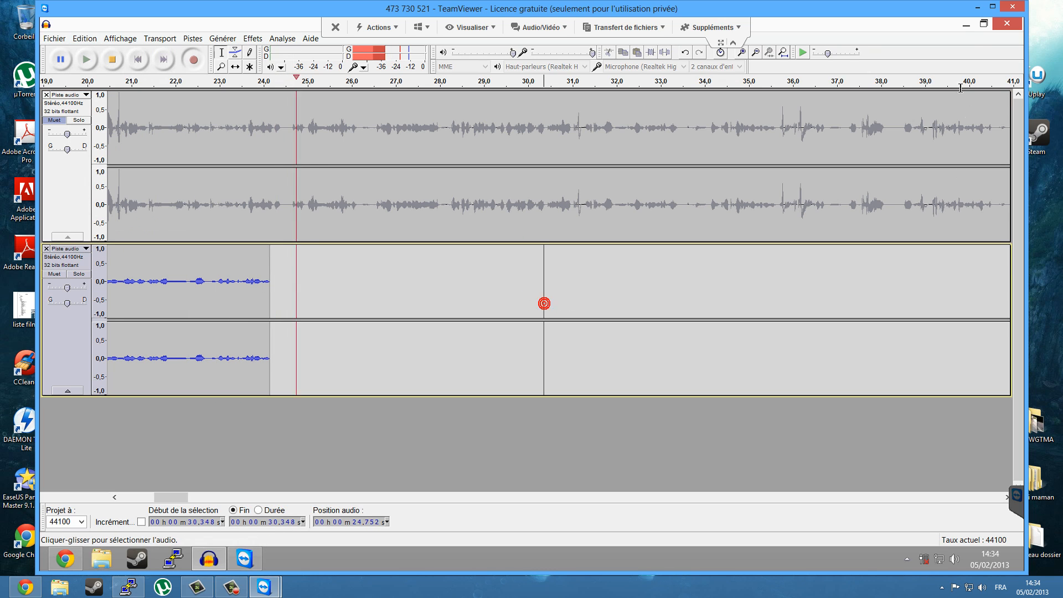
left_click(971, 26)
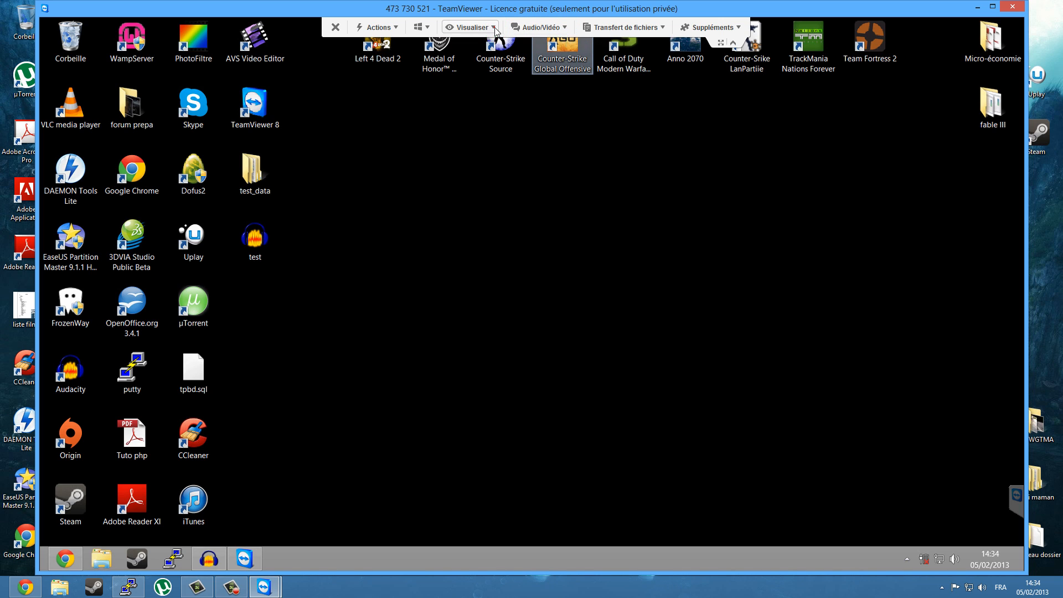
Try the Privilégier la vitesse and Privilégier la qualité display settings for the remote session.
left_click(470, 27)
mouse_move(487, 42)
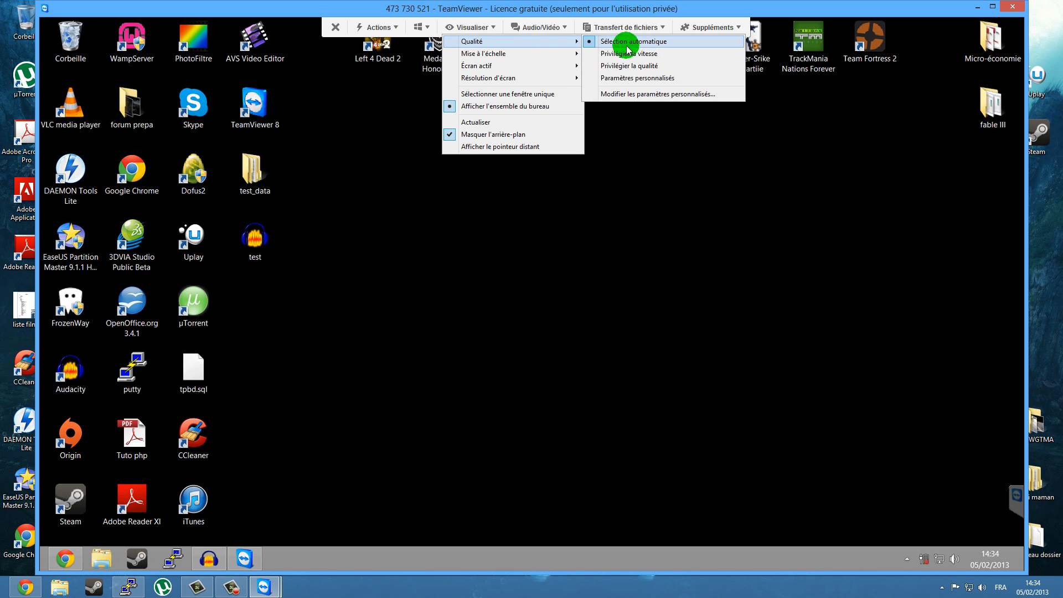
left_click(653, 54)
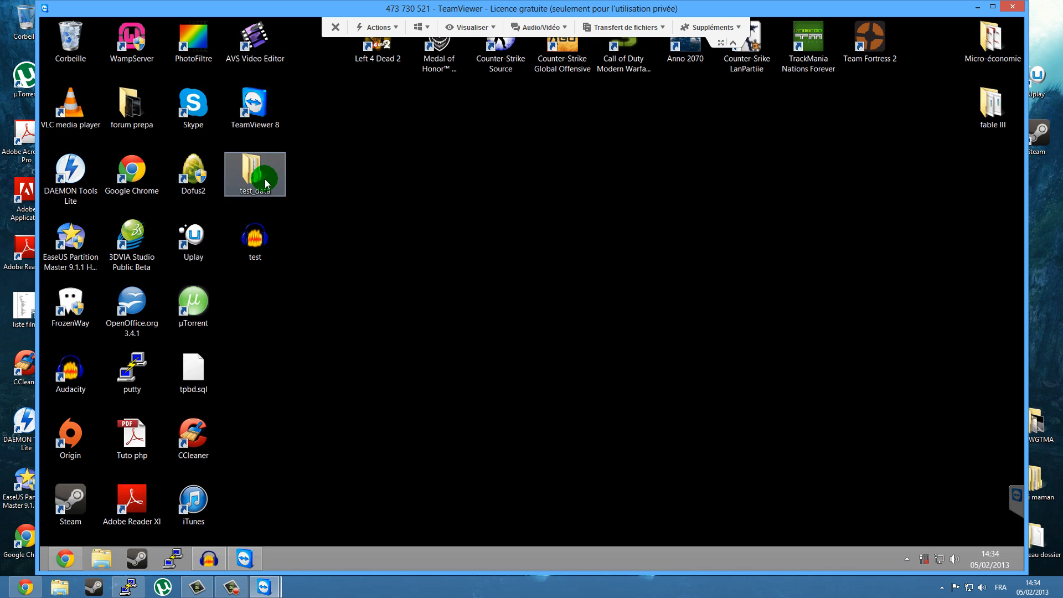
left_click(493, 28)
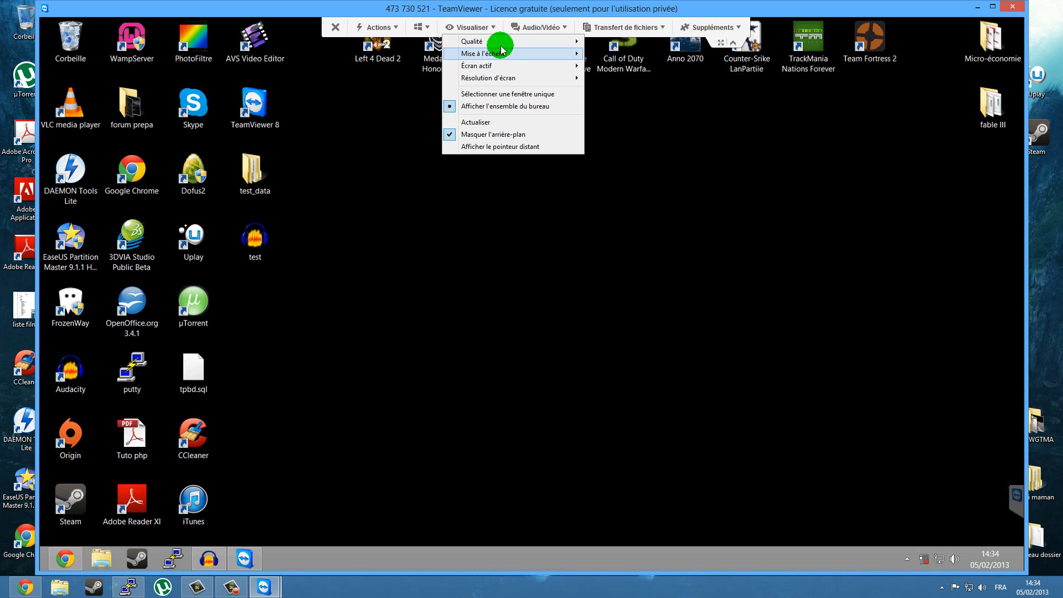
mouse_move(562, 43)
left_click(610, 68)
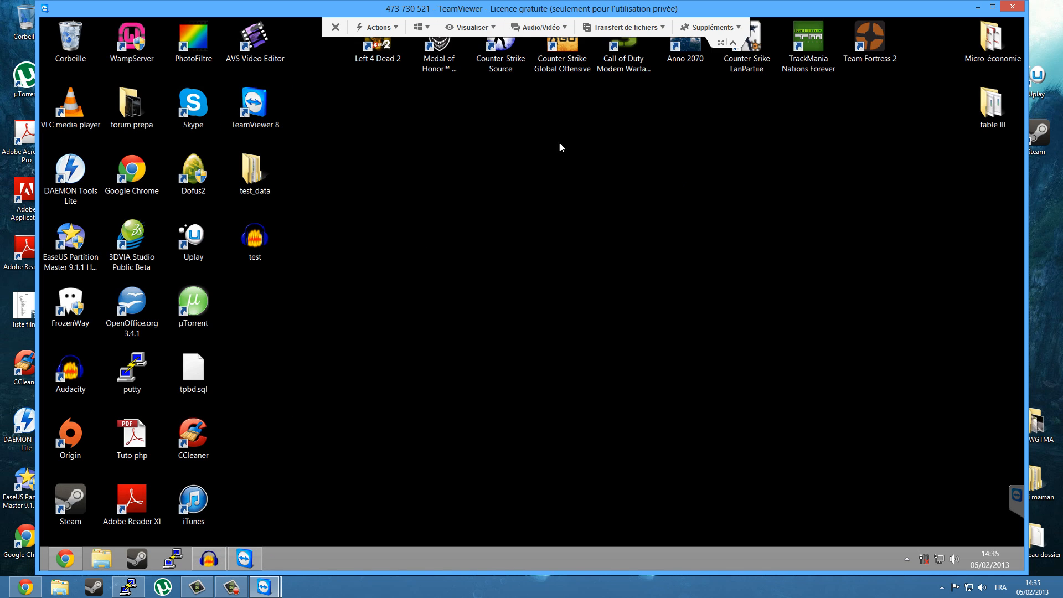
Set the display quality of the remote session to Sélection automatique.
left_click(494, 26)
left_click(488, 43)
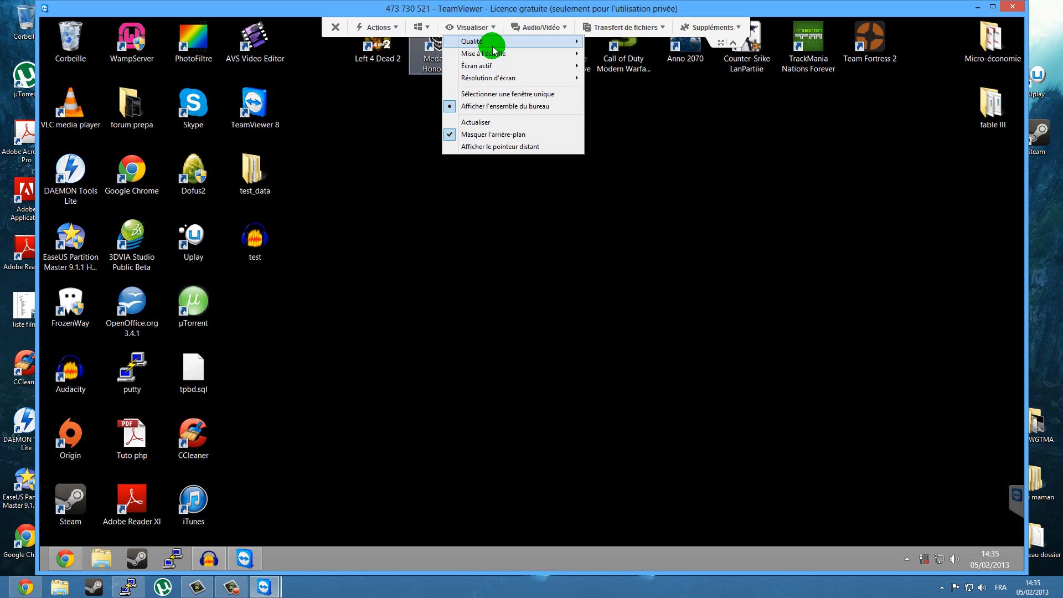
left_click(642, 41)
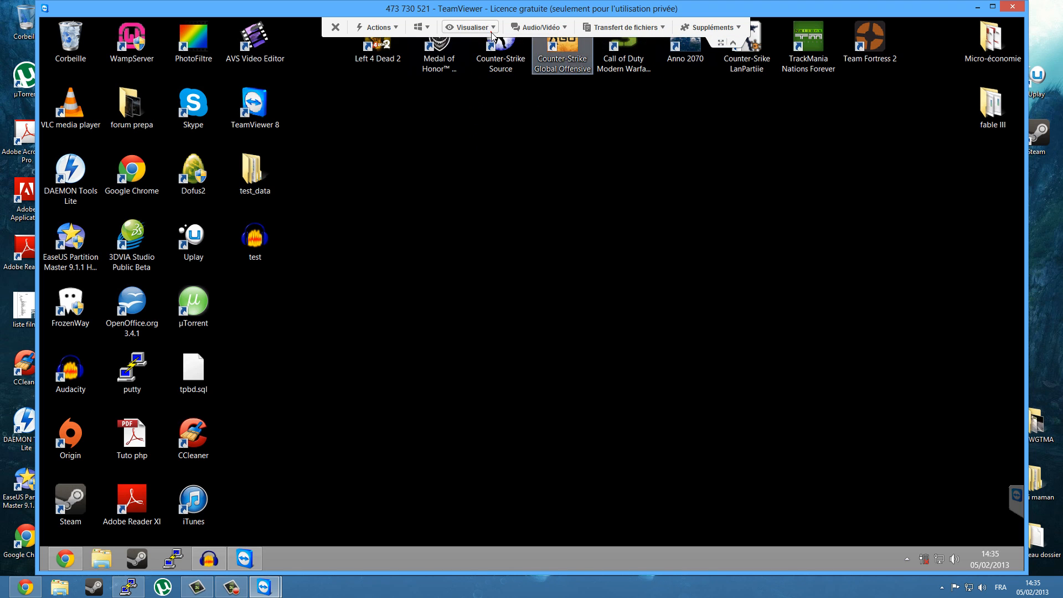
Examine the remote session's viewing, action, Windows, file transfer and extra commands, including remote restart and VPN.
left_click(491, 28)
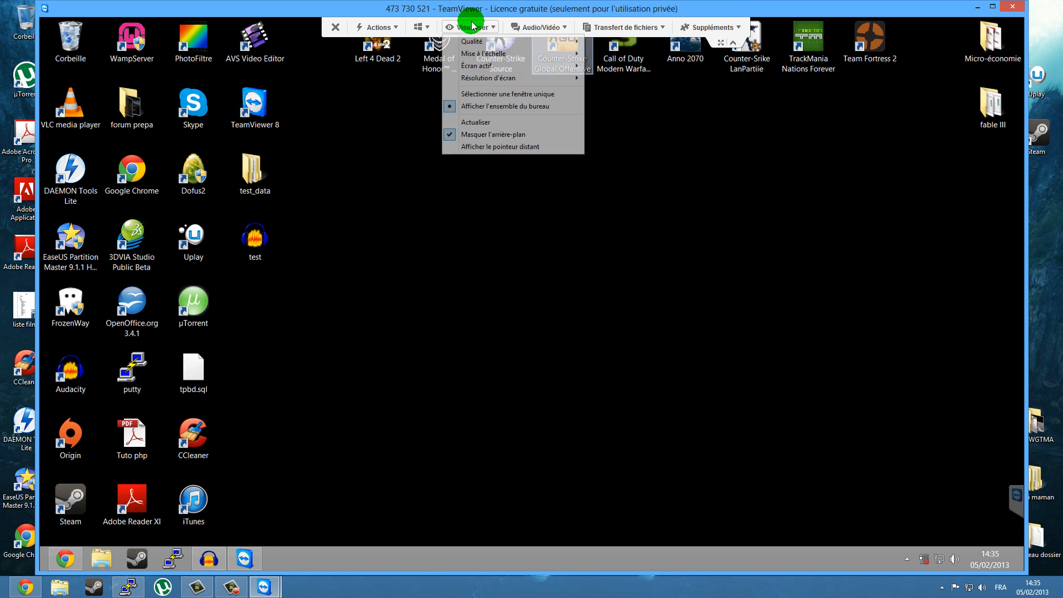
mouse_move(392, 28)
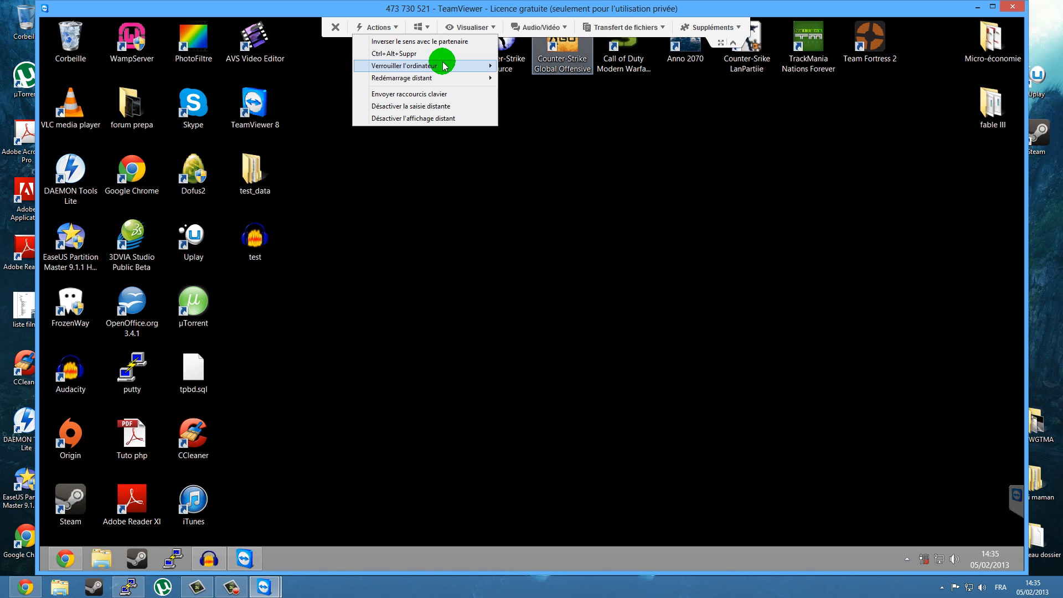
mouse_move(443, 79)
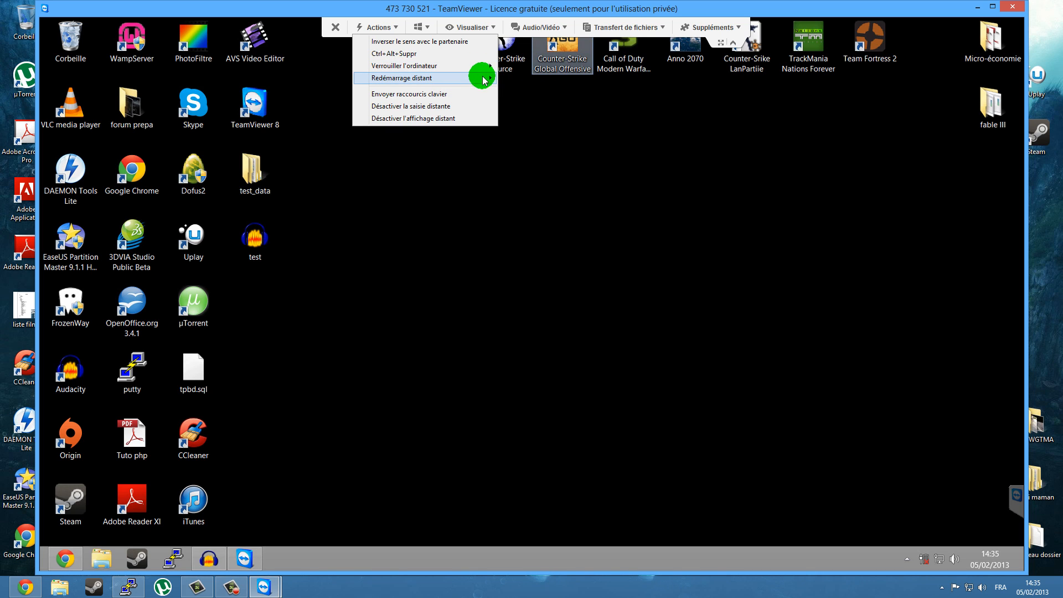
mouse_move(424, 29)
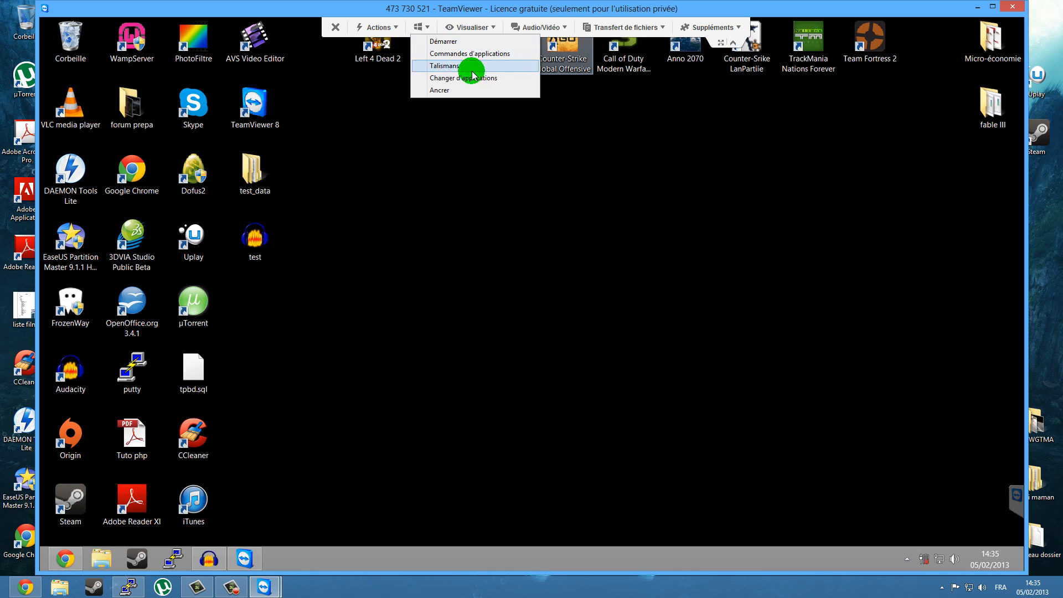
mouse_move(656, 29)
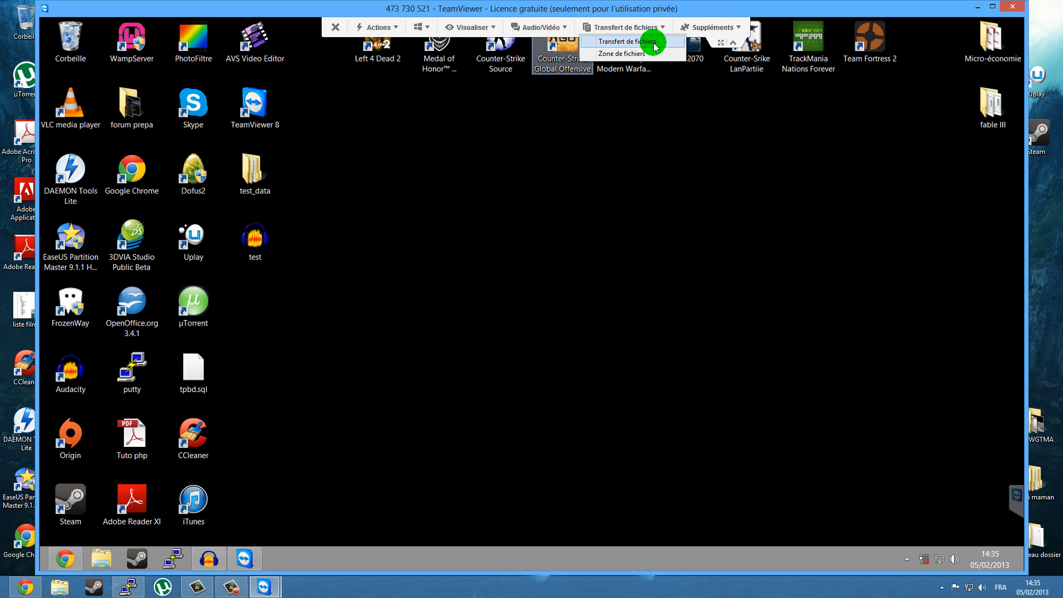
mouse_move(705, 28)
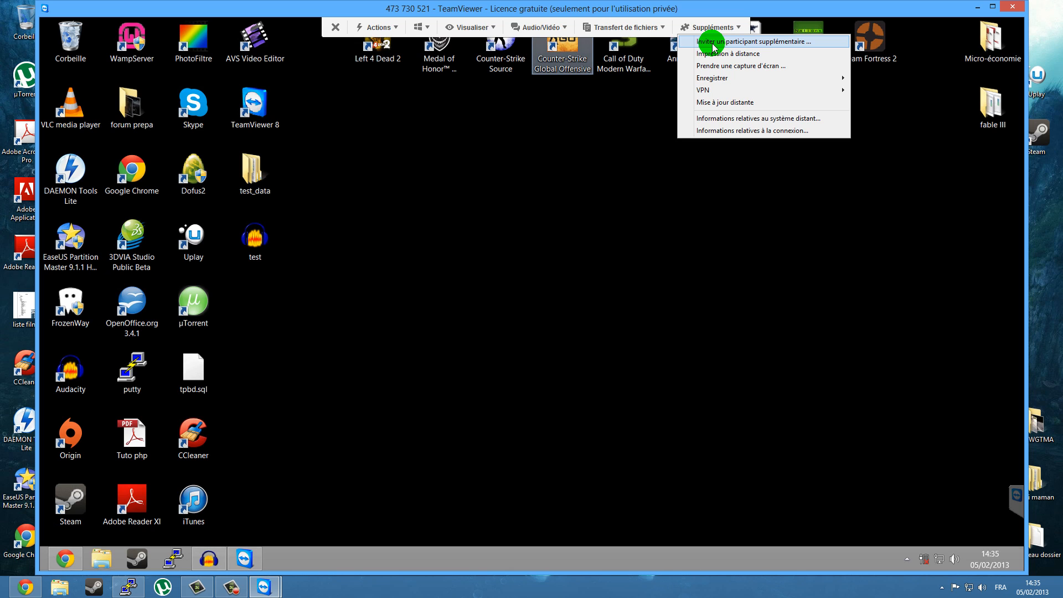
mouse_move(732, 97)
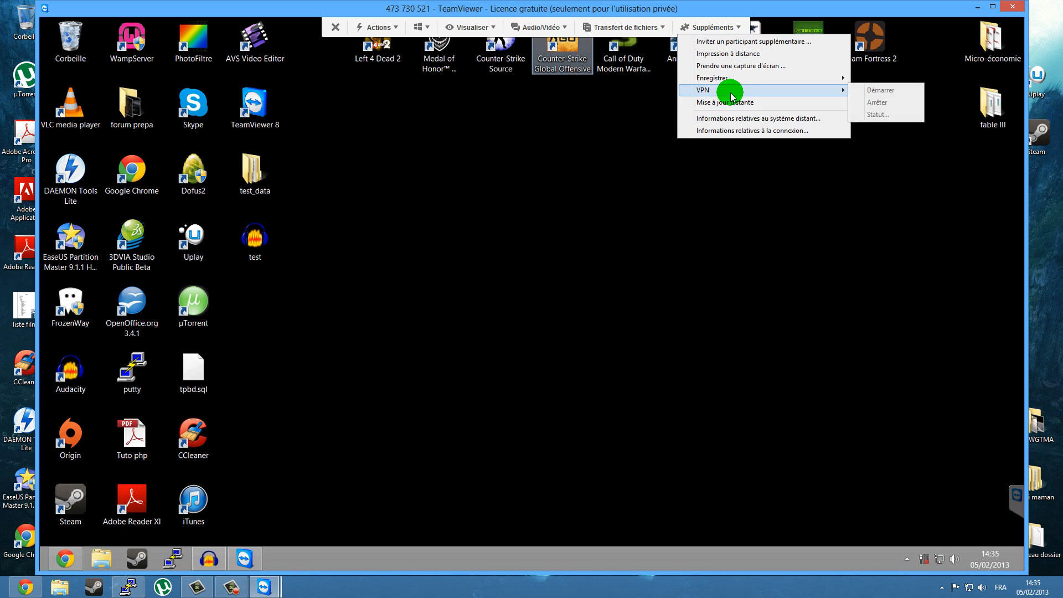
left_click(609, 111)
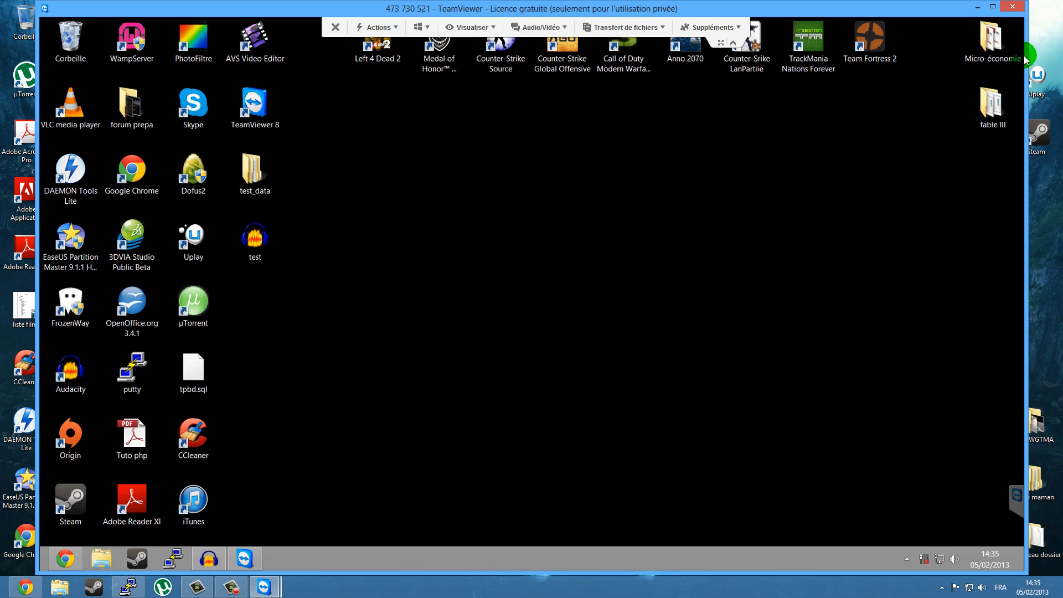
End the remote session and dismiss the sponsored session notice.
left_click(1010, 8)
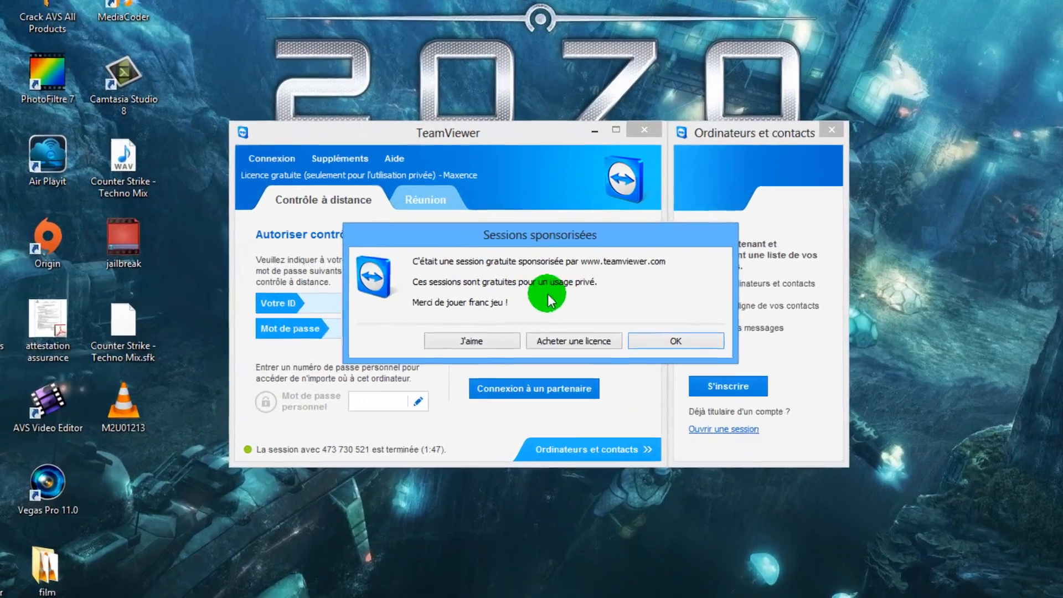
left_click(645, 340)
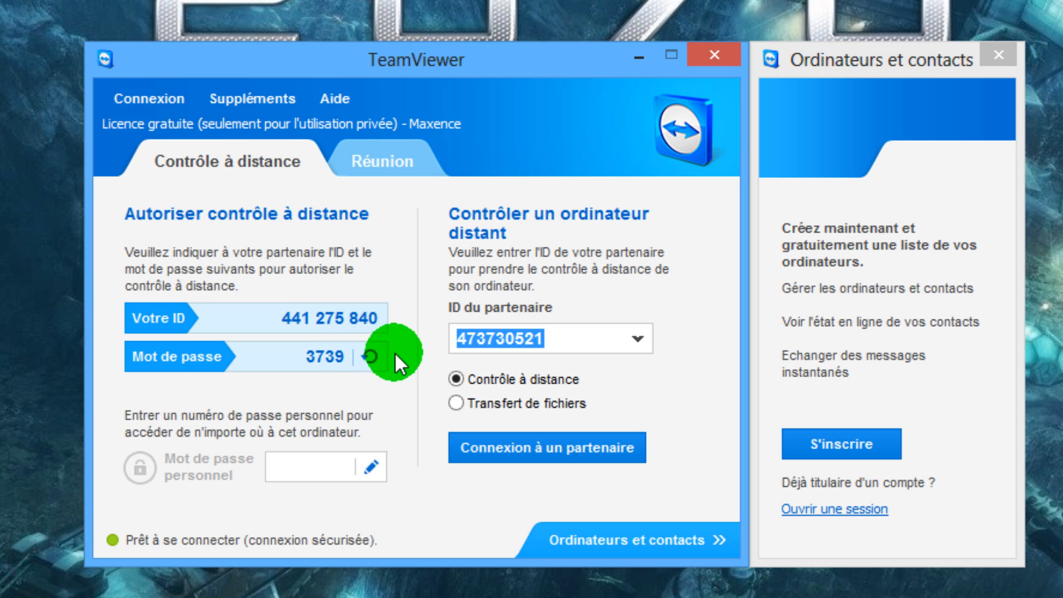
Show the Réunion features and select the existing text in the meeting ID field.
left_click(394, 161)
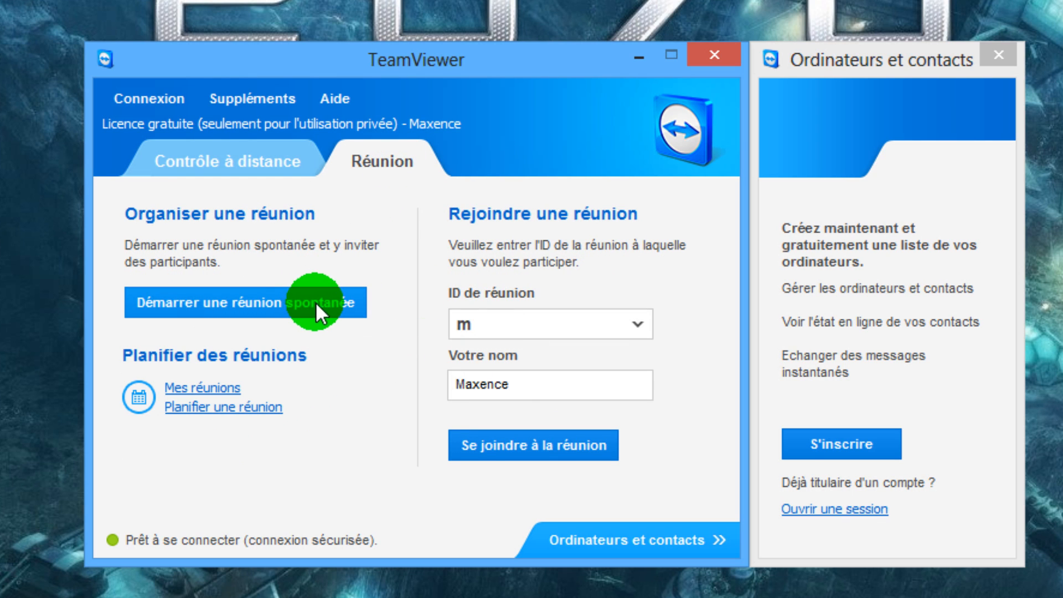
left_click_drag(501, 320, 458, 325)
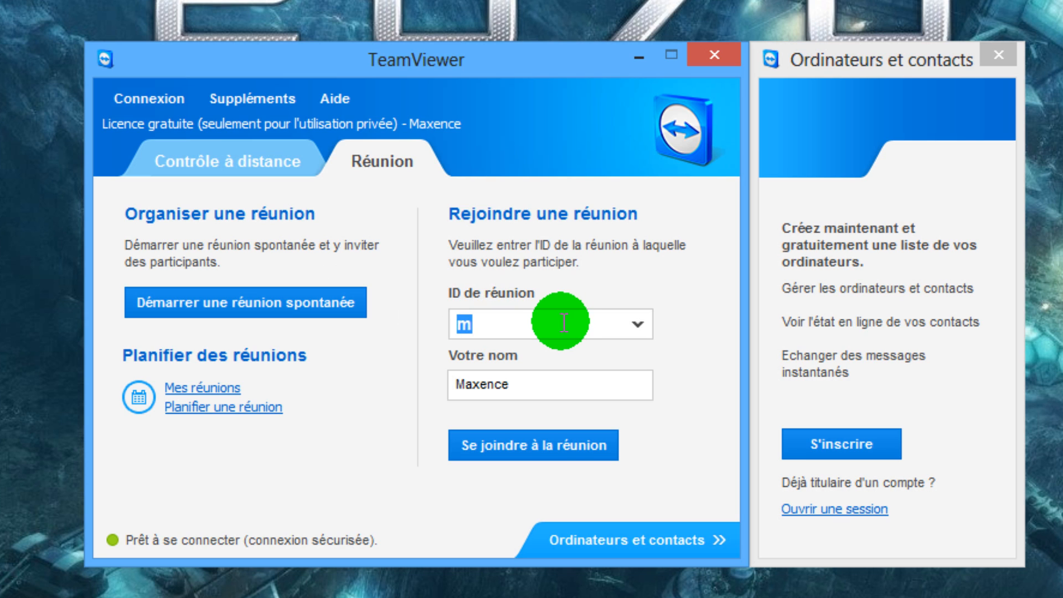